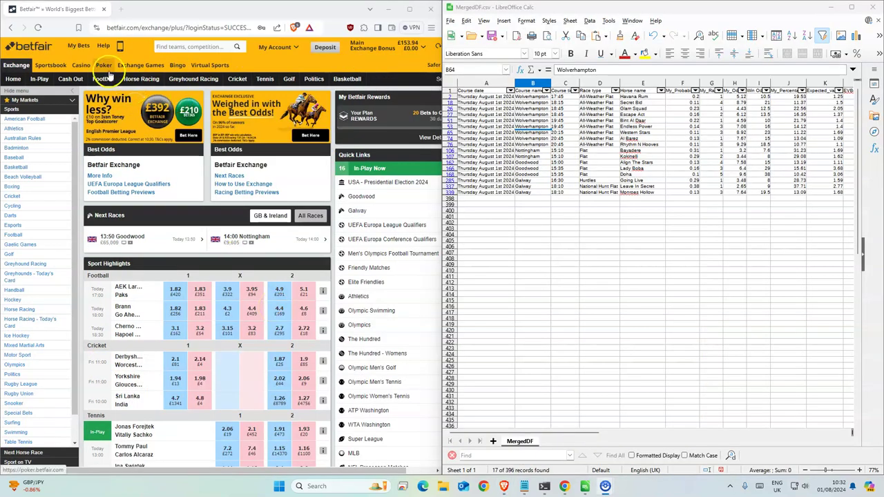
# Step: Open the horse racing schedule on the Betfair exchange
pyautogui.click(140, 80)
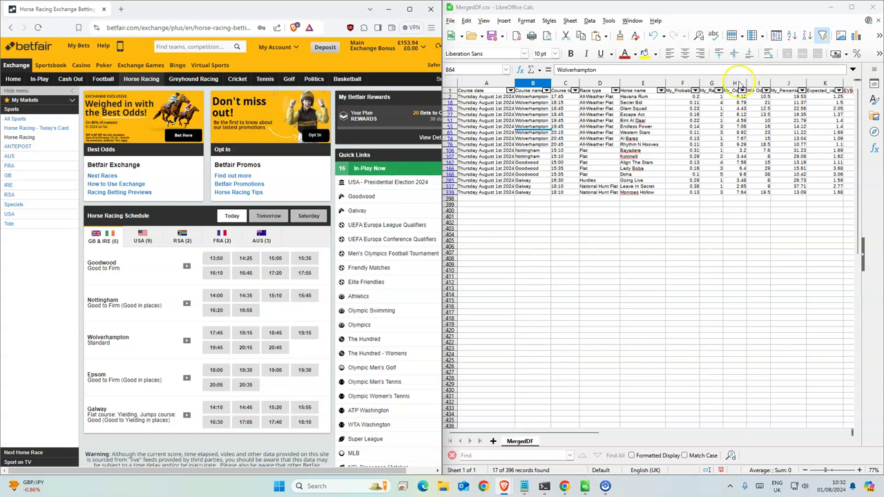
# Step: Delete columns F to H starting with My_Probability, and the remaining columns G to N ending with EVPro33, from the MergedDF sheet
pyautogui.moveTo(734, 83); pyautogui.dragTo(670, 78)
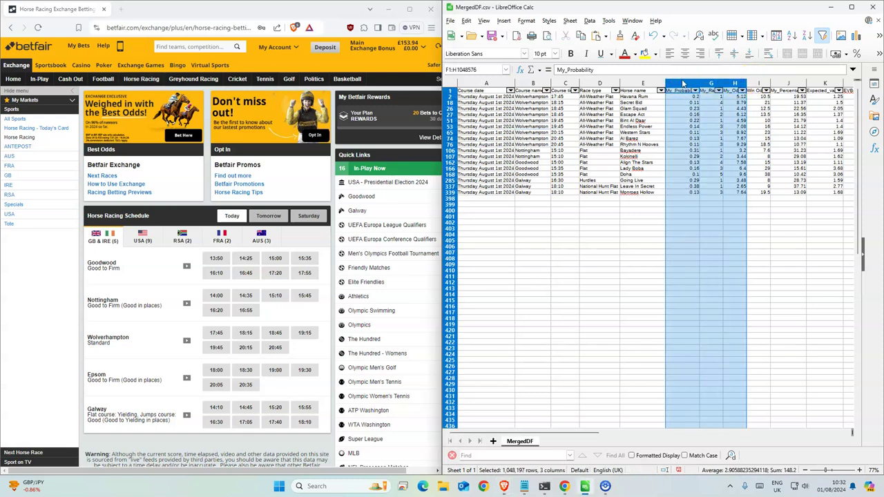
pyautogui.rightClick(684, 84)
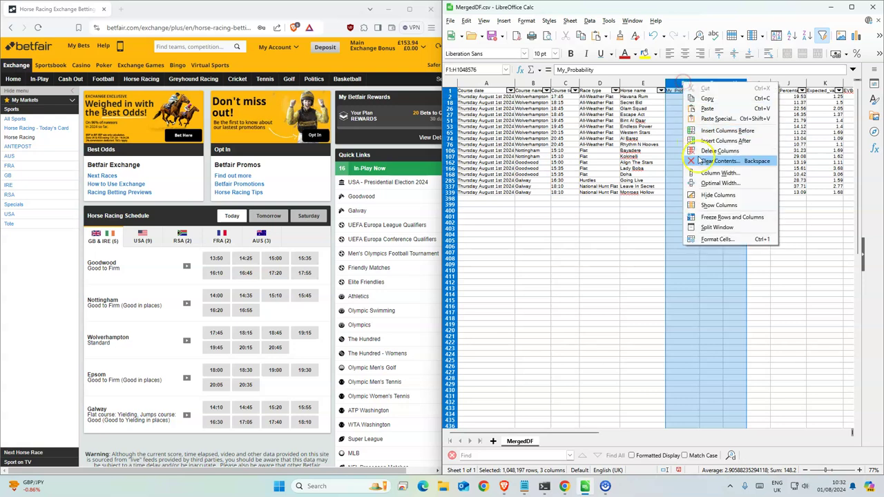
pyautogui.click(719, 150)
pyautogui.moveTo(704, 83); pyautogui.dragTo(758, 85)
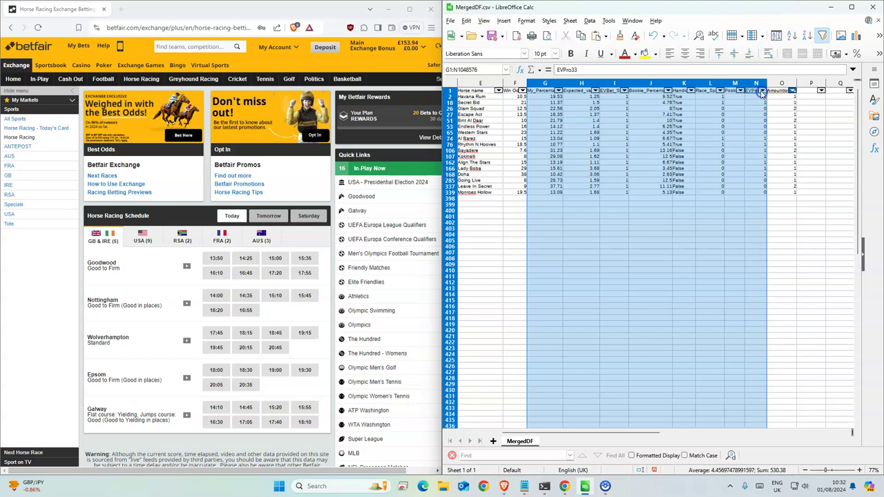
pyautogui.rightClick(757, 85)
pyautogui.click(781, 152)
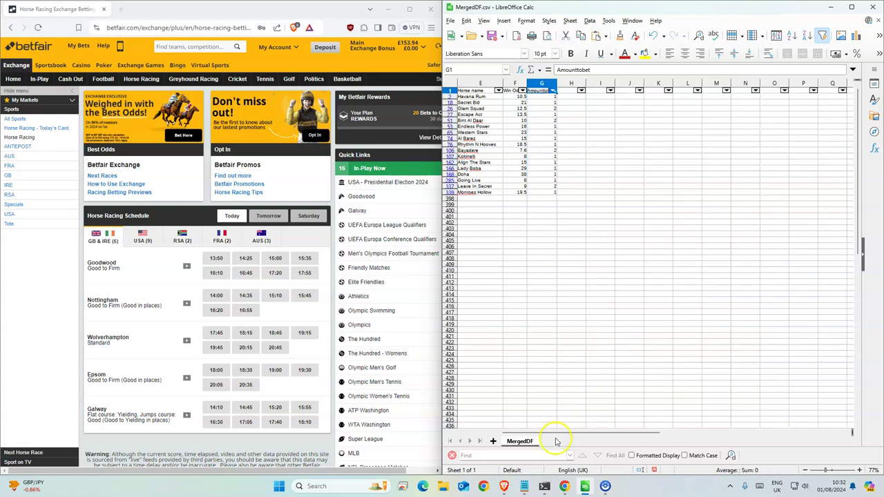
pyautogui.moveTo(564, 432); pyautogui.dragTo(512, 433)
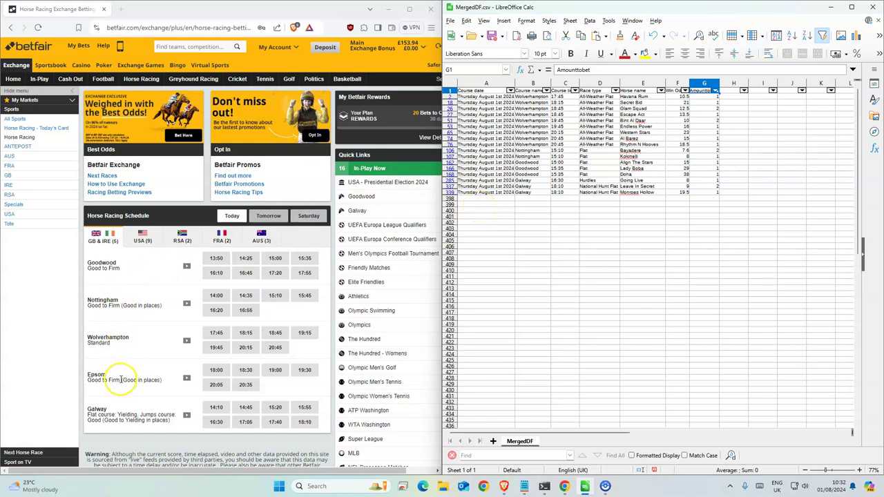
# Step: Open the 17:45 Wolverhampton race, place a £1 back bet on Havana Rum at odds of 12, and widen the browser window slightly
pyautogui.click(218, 332)
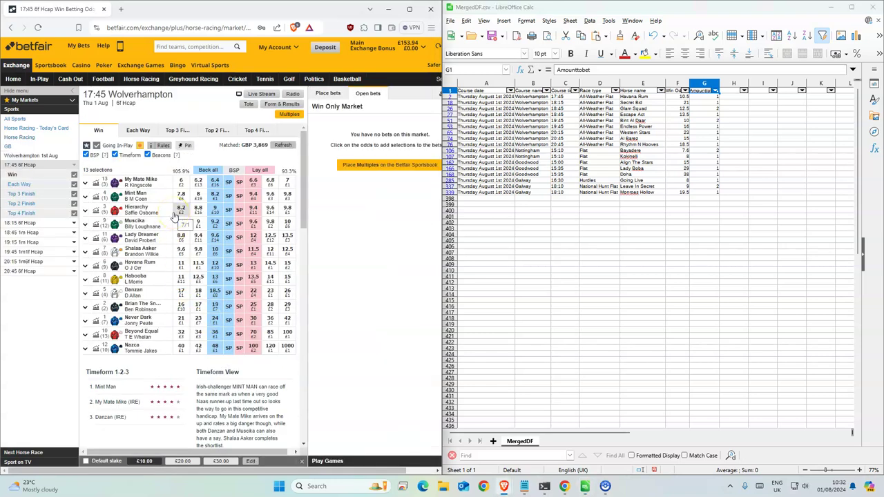
pyautogui.click(163, 209)
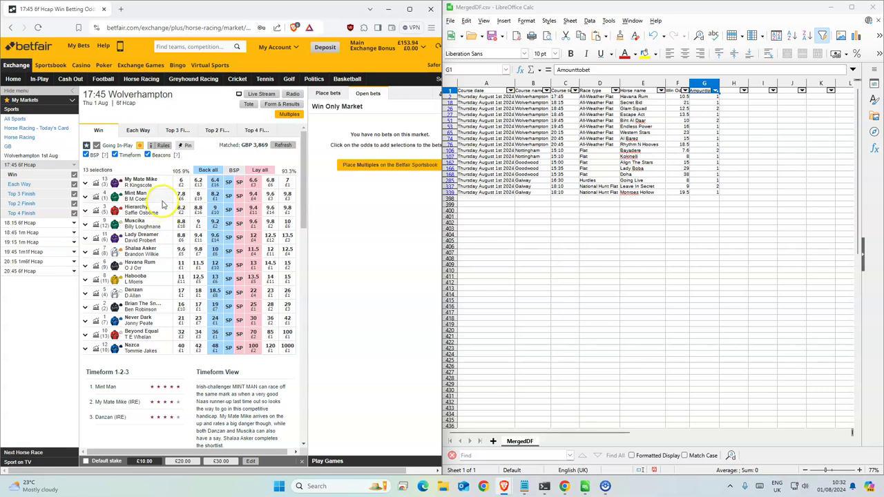
pyautogui.click(215, 265)
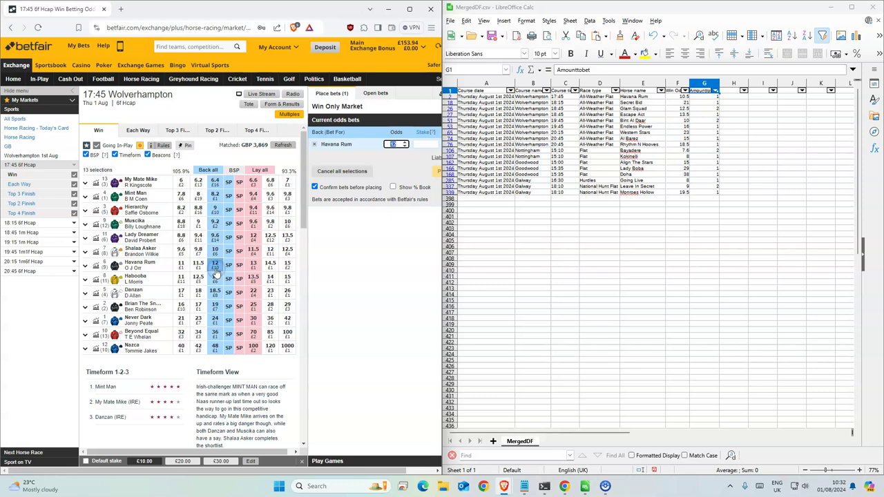
pyautogui.click(424, 144)
pyautogui.write('1')
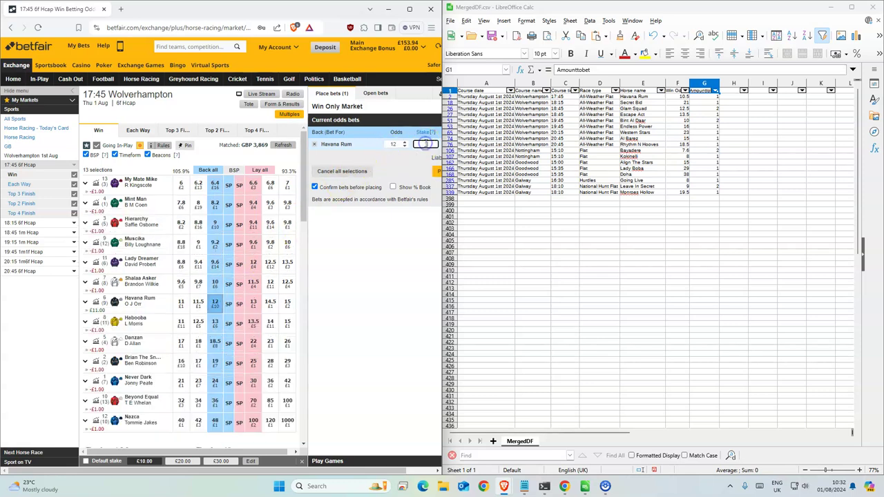
pyautogui.click(434, 172)
pyautogui.click(434, 172)
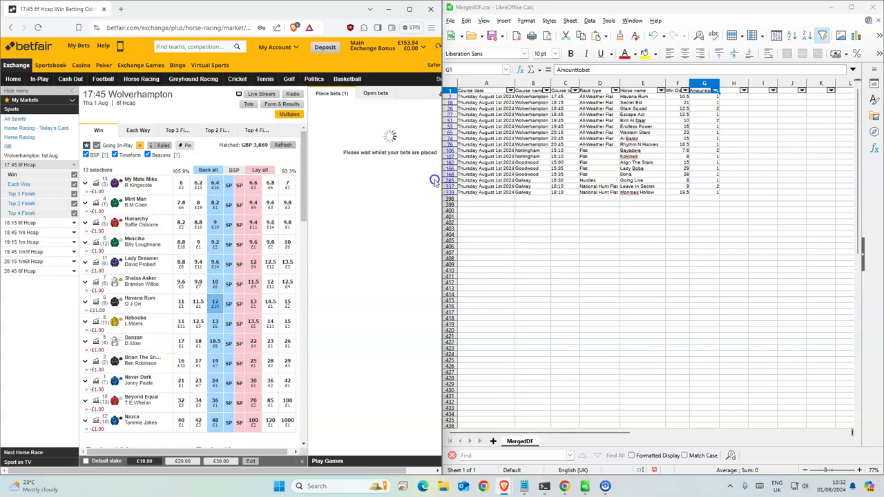
pyautogui.moveTo(442, 186); pyautogui.dragTo(448, 186)
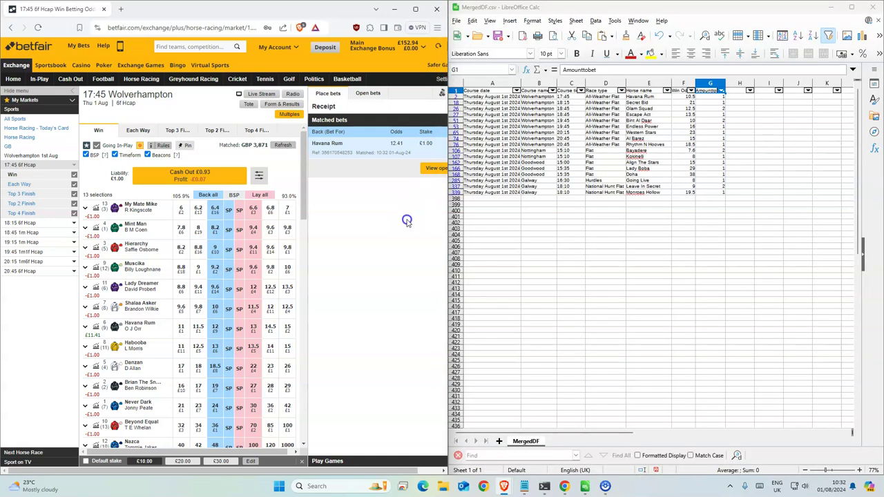
# Step: Look up the 18:15 Wolverhampton entry in the sheet and place a £1 back bet on Secret Bid at odds of 24
pyautogui.click(573, 102)
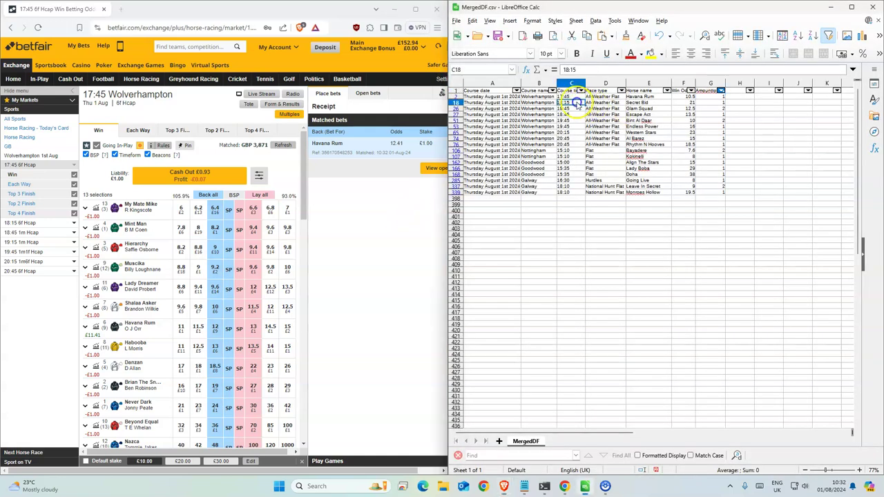
pyautogui.click(20, 222)
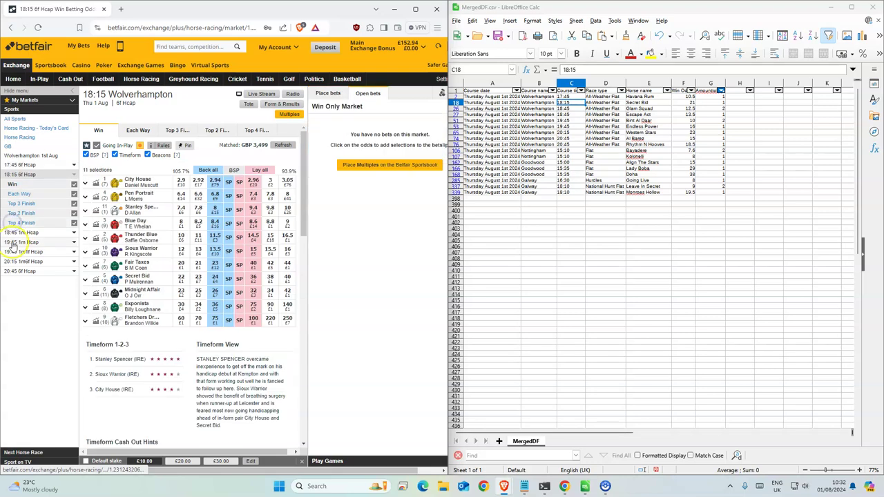
pyautogui.moveTo(130, 210)
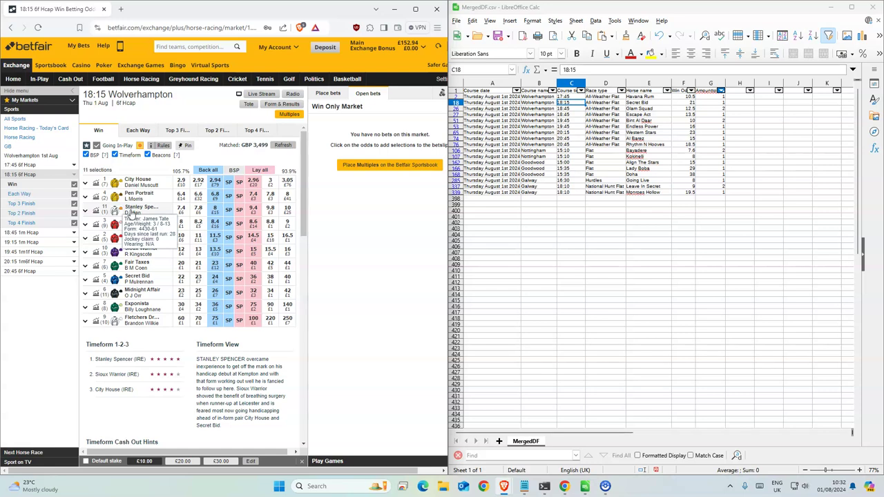
pyautogui.click(214, 280)
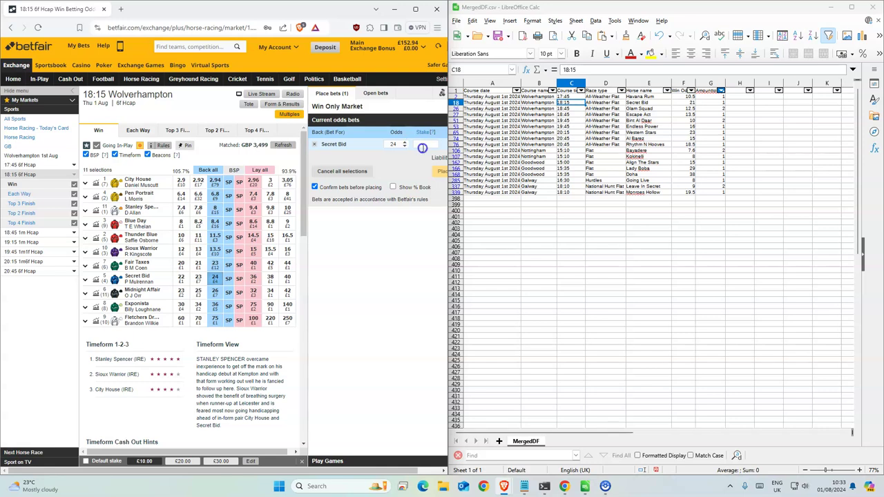
pyautogui.write('1')
pyautogui.click(437, 174)
pyautogui.click(438, 181)
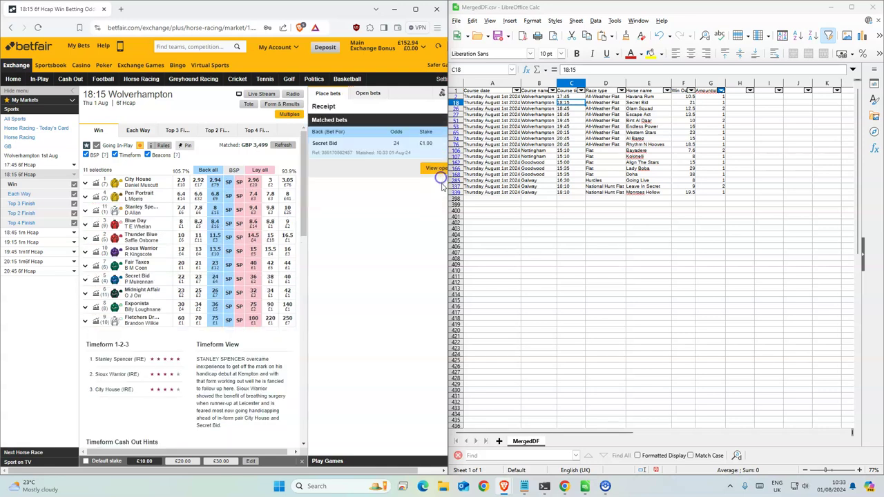
# Step: Submit £1 back bets for confirmation on Glam Squad at 14 and Escape Act at 15.5 in the 18:45 Wolverhampton race
pyautogui.moveTo(562, 108); pyautogui.dragTo(636, 116)
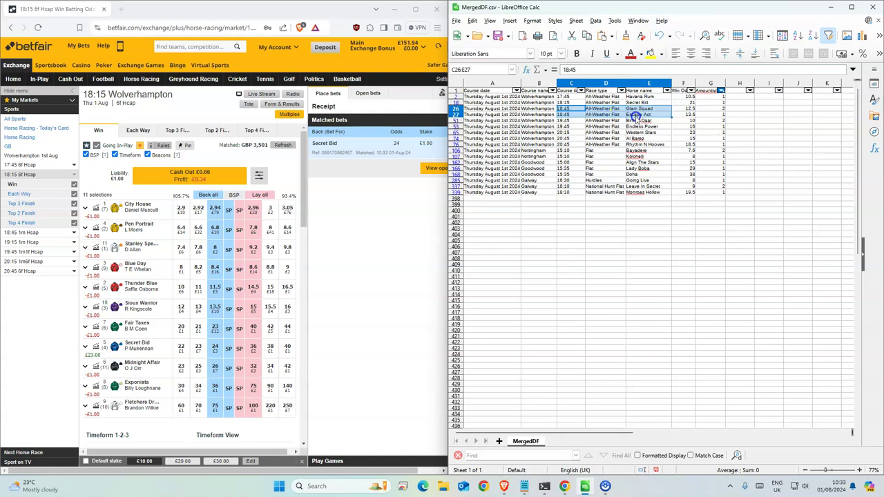
pyautogui.click(31, 232)
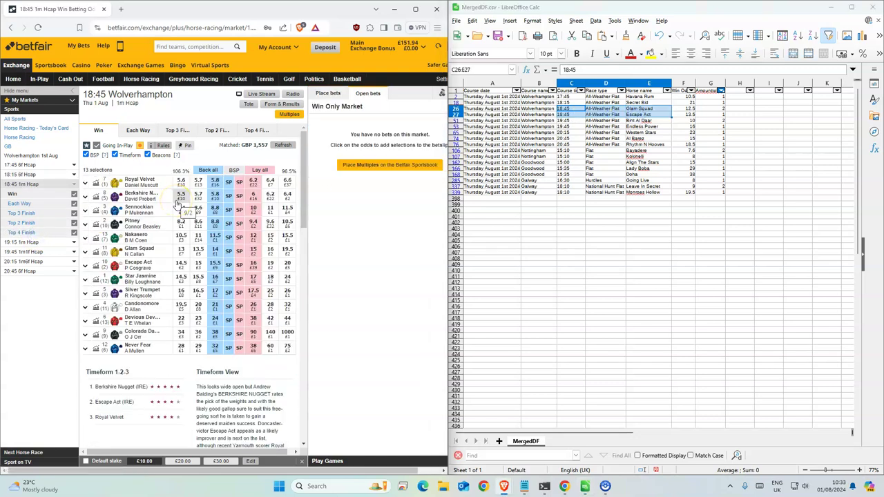
pyautogui.click(218, 251)
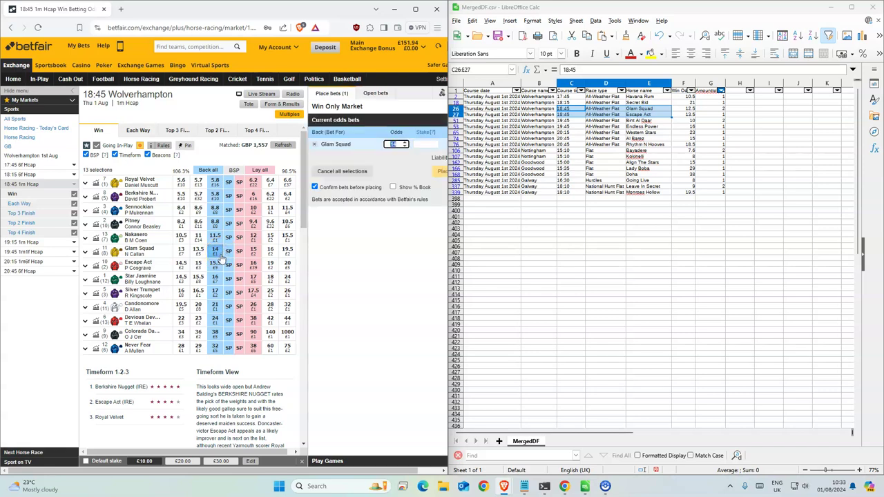
pyautogui.click(217, 265)
pyautogui.click(425, 143)
pyautogui.write('1')
pyautogui.click(424, 156)
pyautogui.write('1')
pyautogui.click(437, 183)
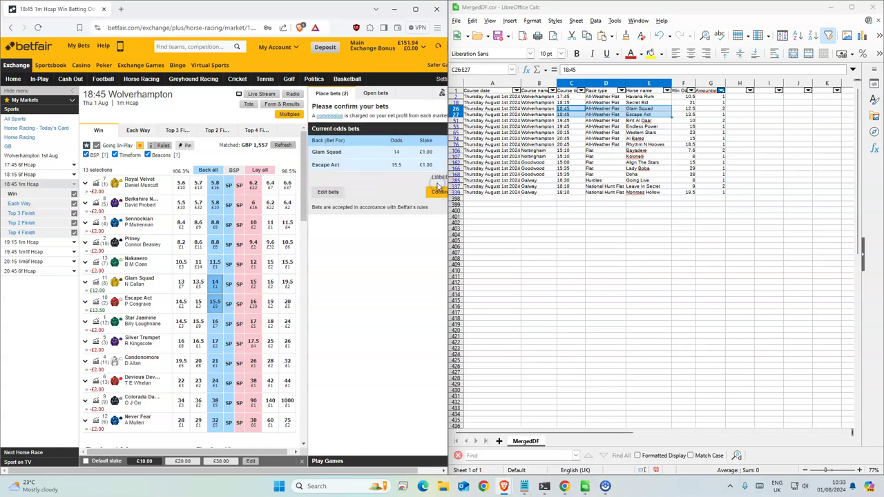
# Step: Edit the pending bets to raise the Glam Squad stake to £2, and confirm both 18:45 bets
pyautogui.click(326, 190)
pyautogui.click(435, 144)
pyautogui.press('BackSpace')
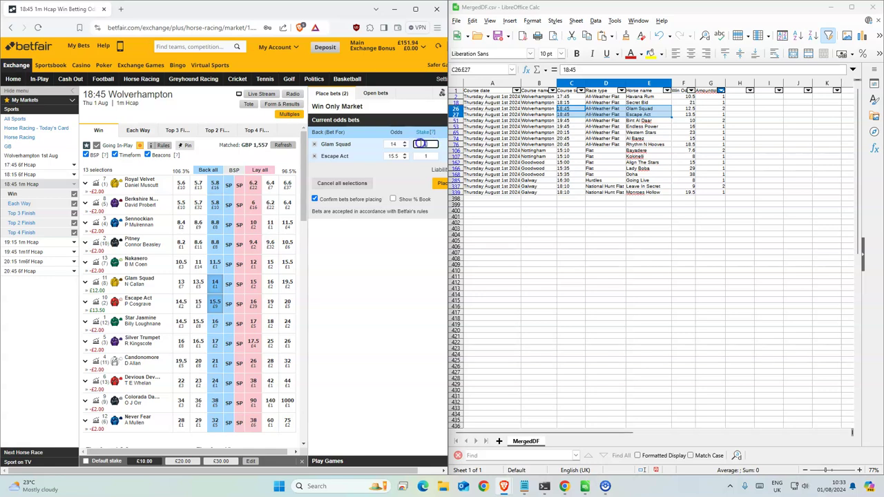
pyautogui.write('2')
pyautogui.click(437, 185)
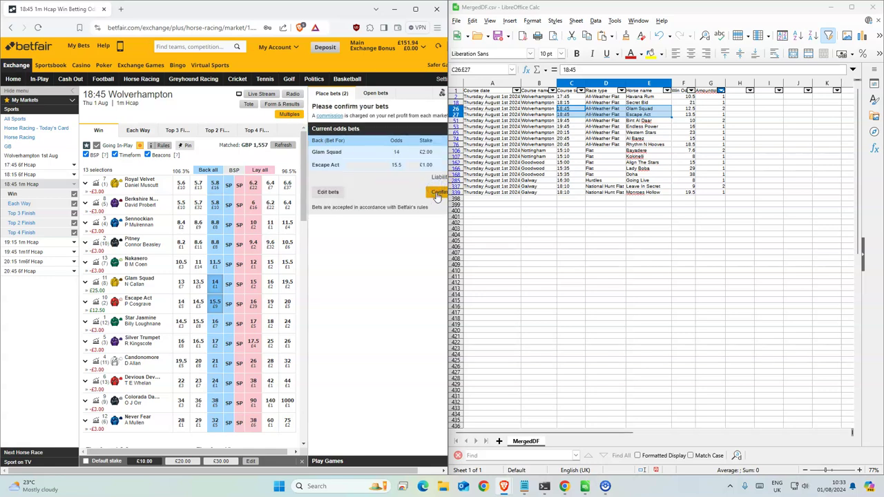
pyautogui.click(435, 193)
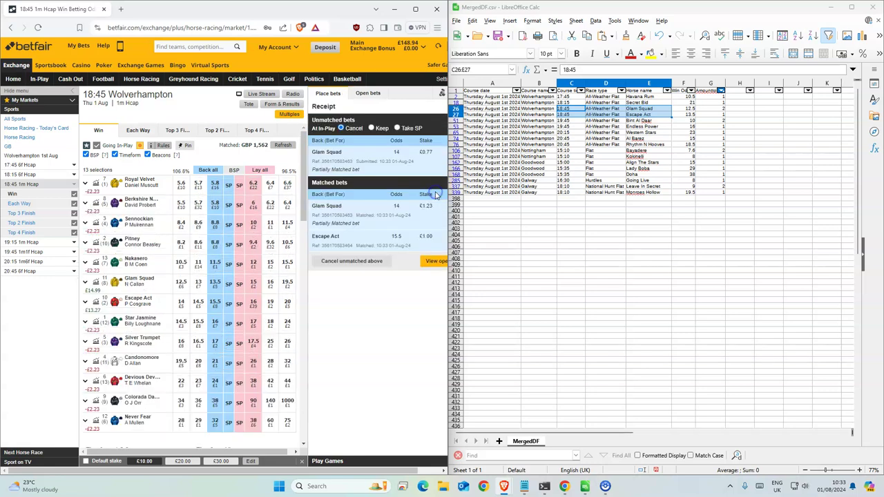
# Step: Review the 18:45 and 19:45 rows in the sheet, and try to set the unmatched Glam Squad bet to Take SP
pyautogui.moveTo(710, 111); pyautogui.dragTo(602, 116)
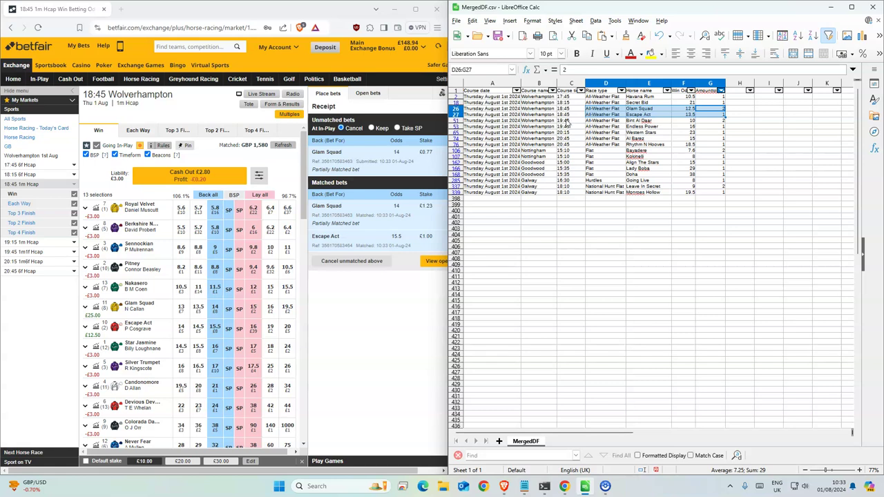
pyautogui.click(711, 108)
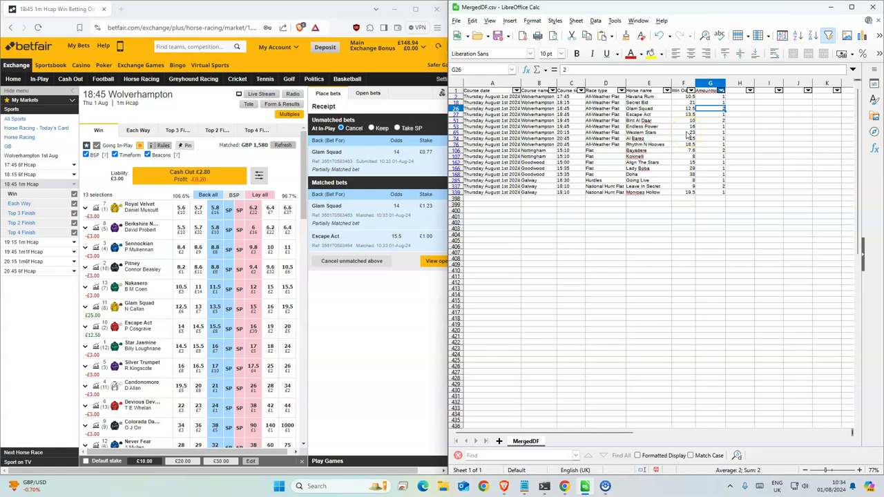
pyautogui.moveTo(561, 120); pyautogui.dragTo(711, 128)
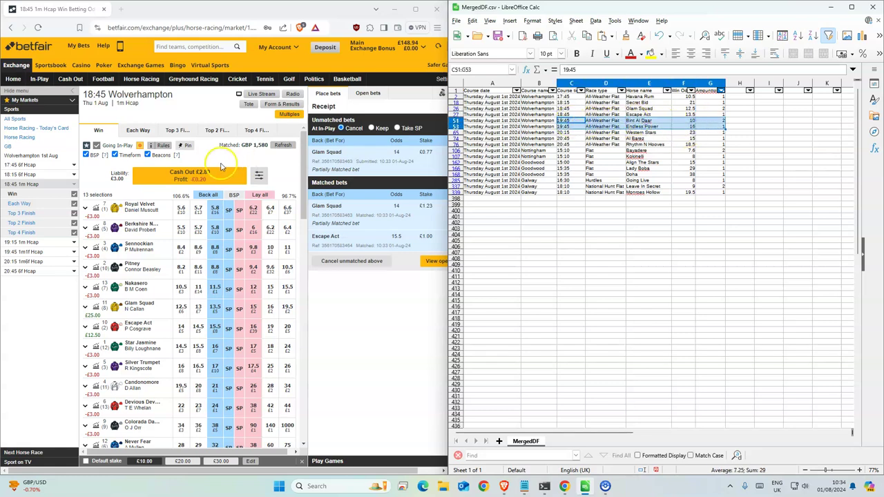
pyautogui.click(410, 129)
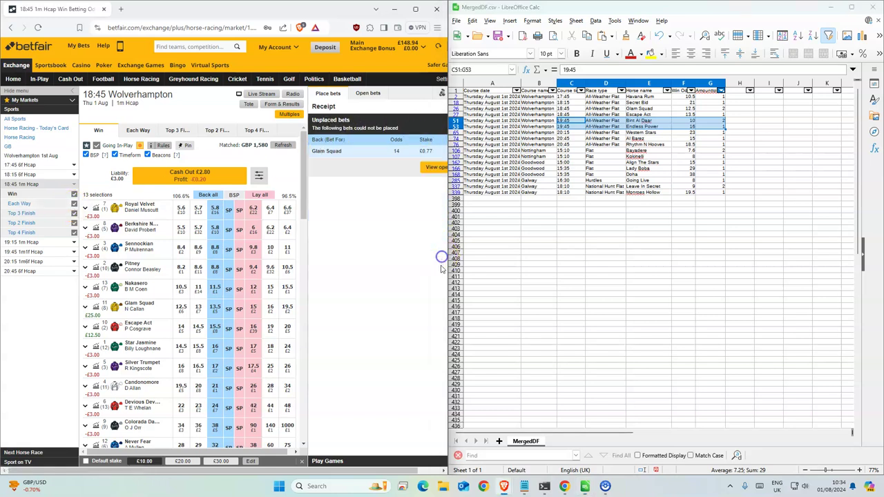
# Step: Place back bets in the 19:45 Wolverhampton race: £2 on Bint Al Daar at 10.5 and £1 on Endless Power at 17.5
pyautogui.click(28, 254)
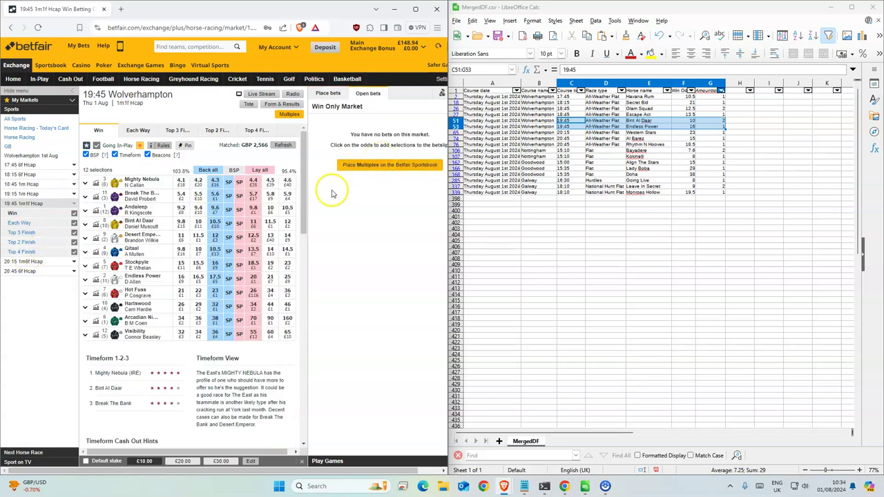
pyautogui.click(214, 223)
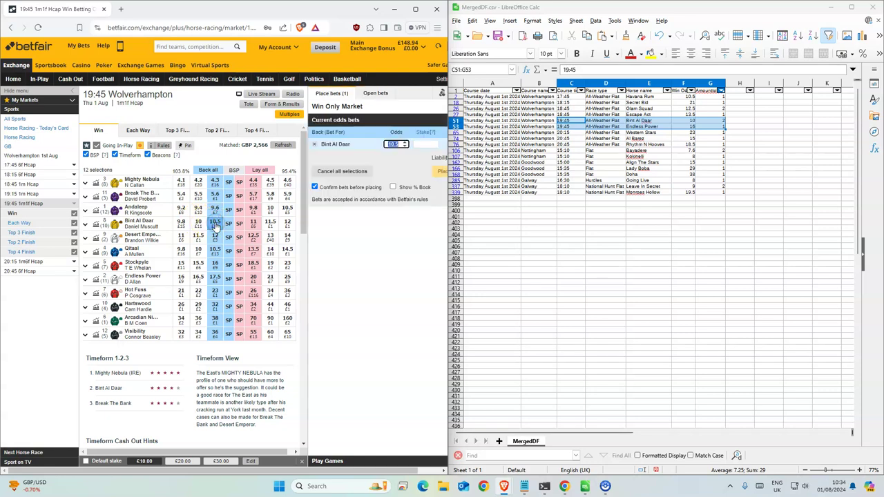
pyautogui.click(214, 278)
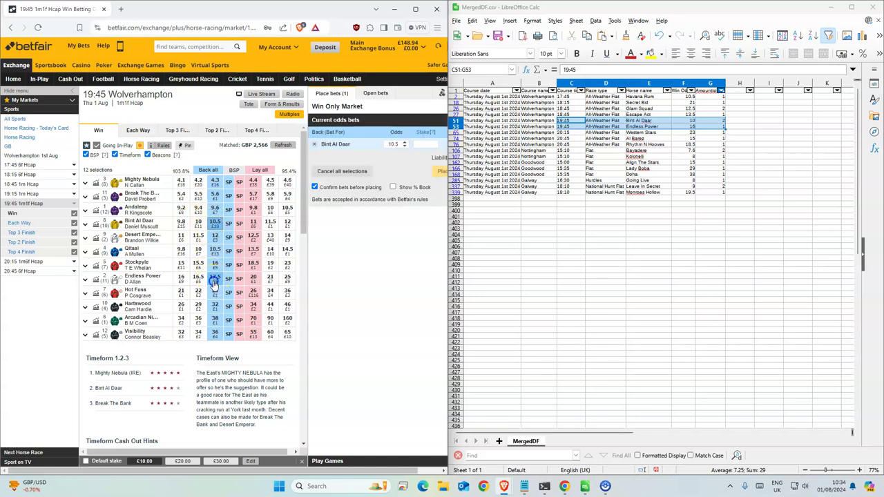
pyautogui.click(425, 145)
pyautogui.write('2')
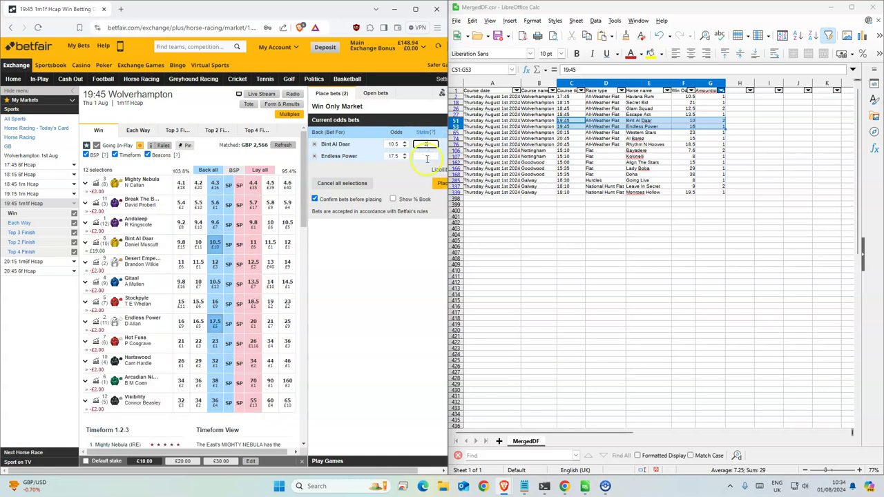
pyautogui.click(427, 156)
pyautogui.write('1')
pyautogui.click(441, 183)
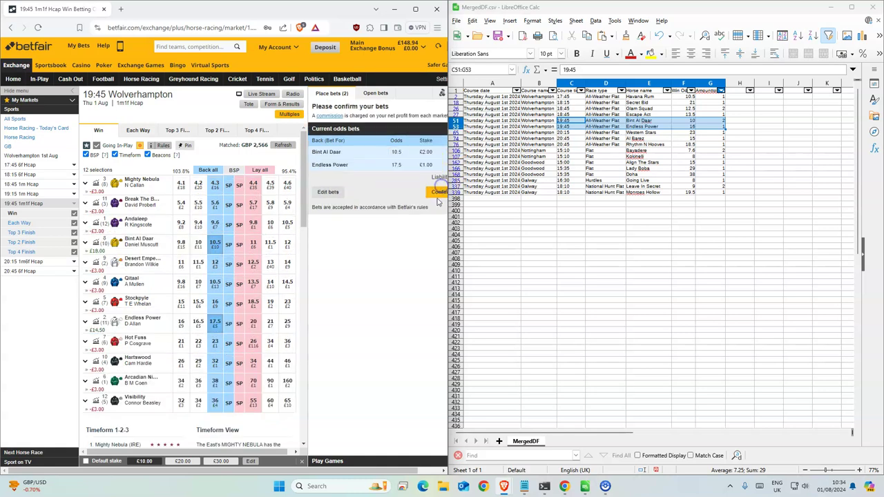
pyautogui.click(434, 191)
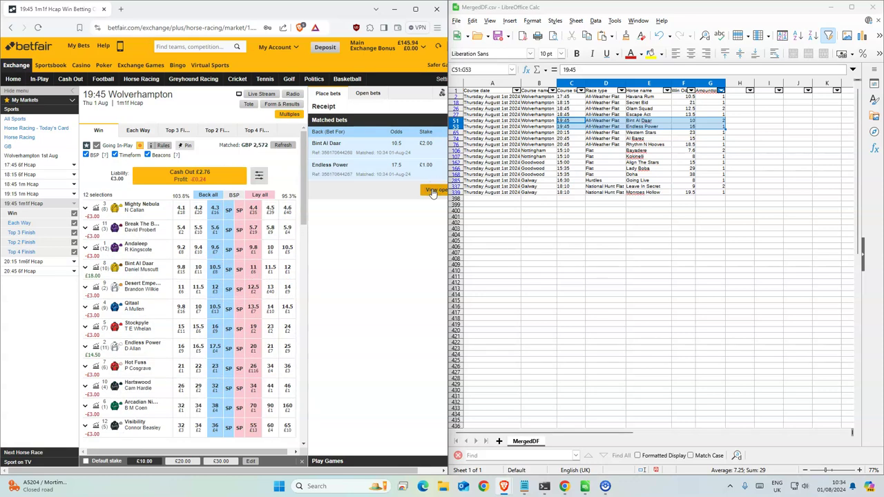
# Step: Place a £1 back bet on Western Stars at 30 in the 20:15 Wolverhampton race
pyautogui.click(571, 133)
pyautogui.click(31, 261)
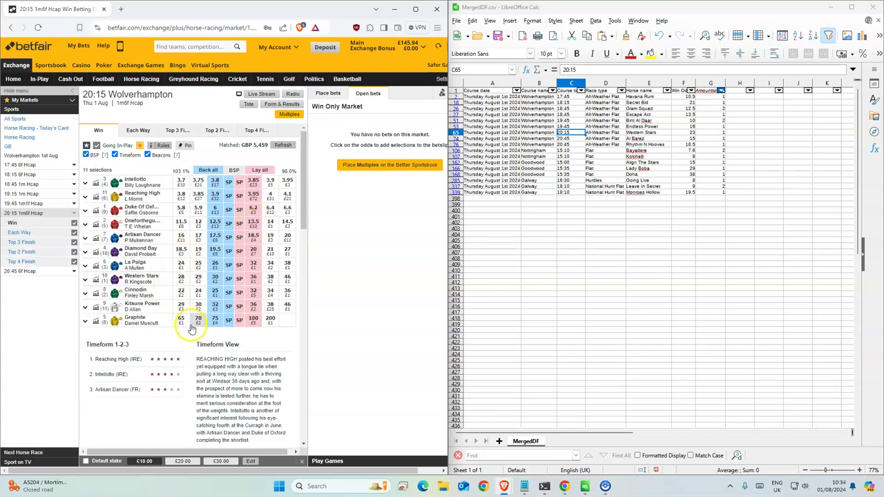
pyautogui.click(214, 283)
pyautogui.click(414, 143)
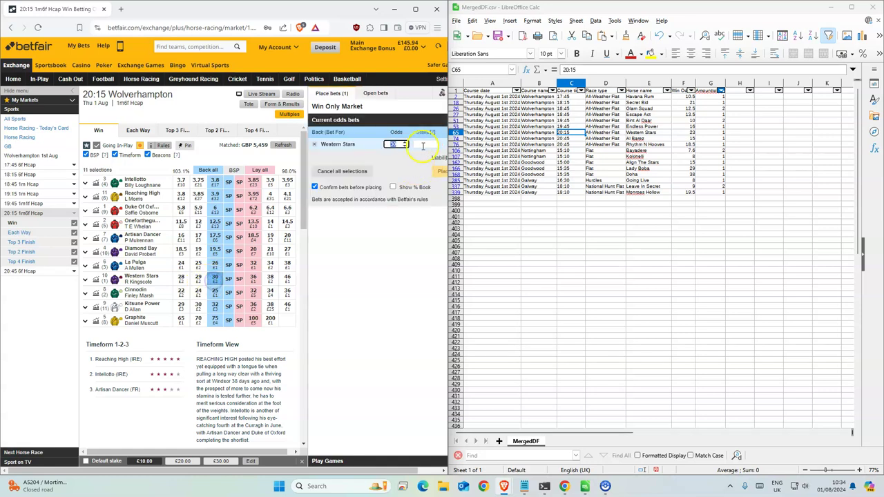
pyautogui.write('1')
pyautogui.click(438, 171)
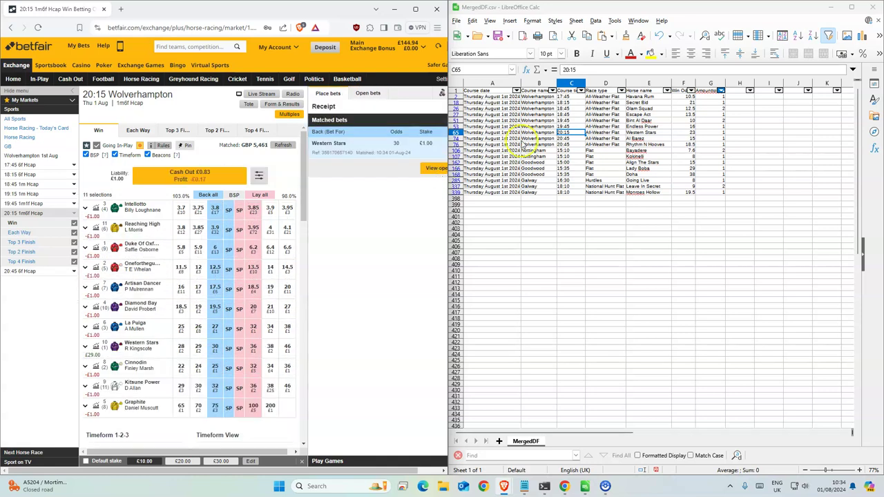
# Step: Place £1 back bets on Al Barez at 15.5 and Rhythm N Hooves at 25 in the 20:45 Wolverhampton race
pyautogui.moveTo(570, 139); pyautogui.dragTo(692, 145)
pyautogui.click(19, 271)
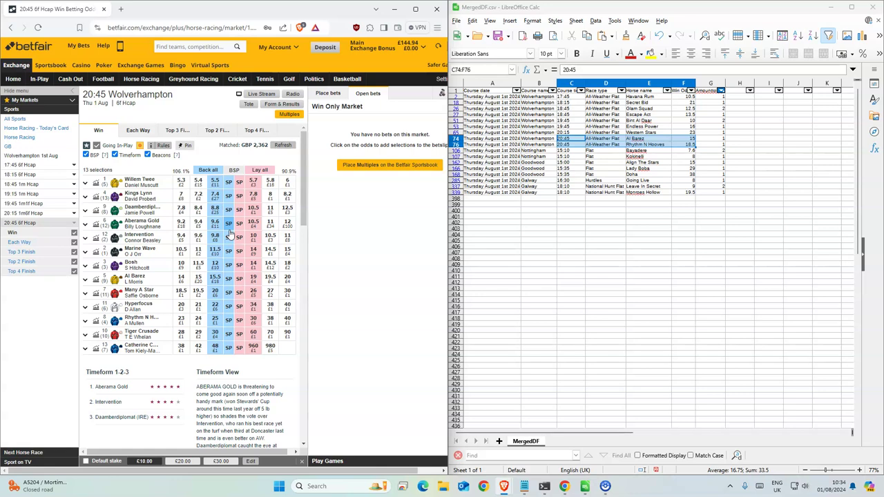
pyautogui.click(214, 280)
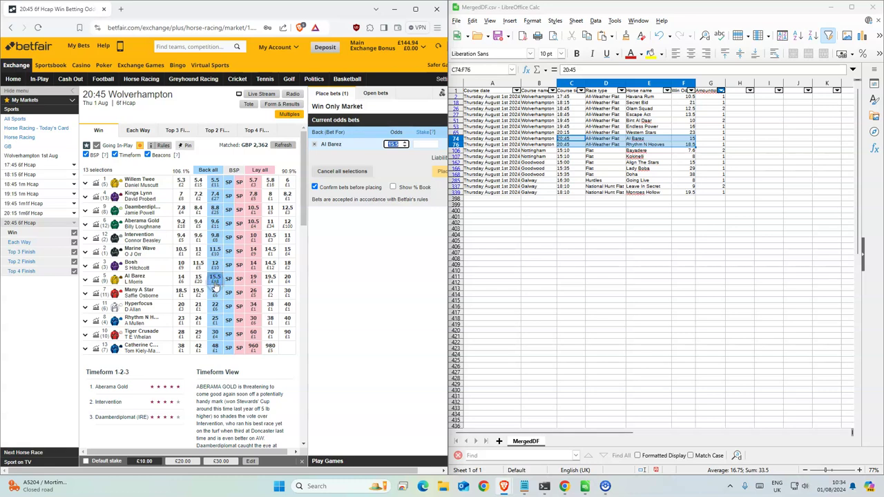
pyautogui.click(215, 320)
pyautogui.click(374, 220)
pyautogui.click(417, 145)
pyautogui.write('1')
pyautogui.click(426, 156)
pyautogui.write('1')
pyautogui.click(440, 183)
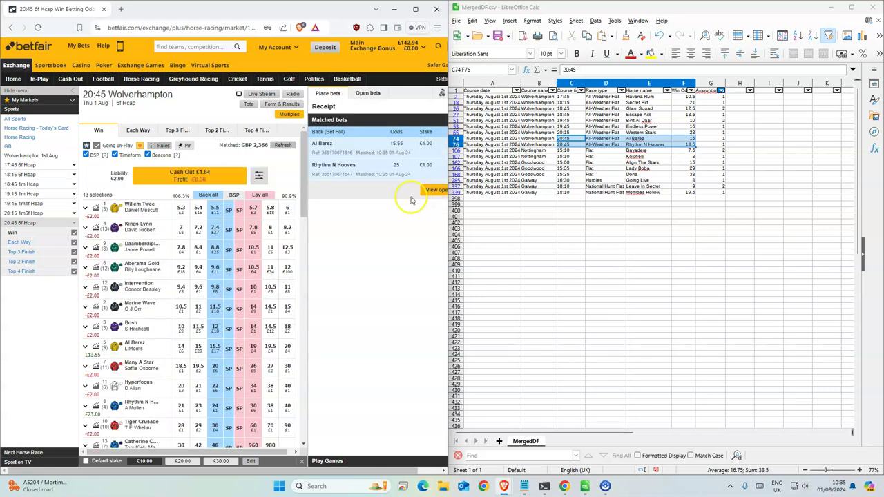
# Step: Open the 15:10 Nottingham race market and mark the matching Bayadere and Kokinelli rows in the sheet
pyautogui.click(533, 149)
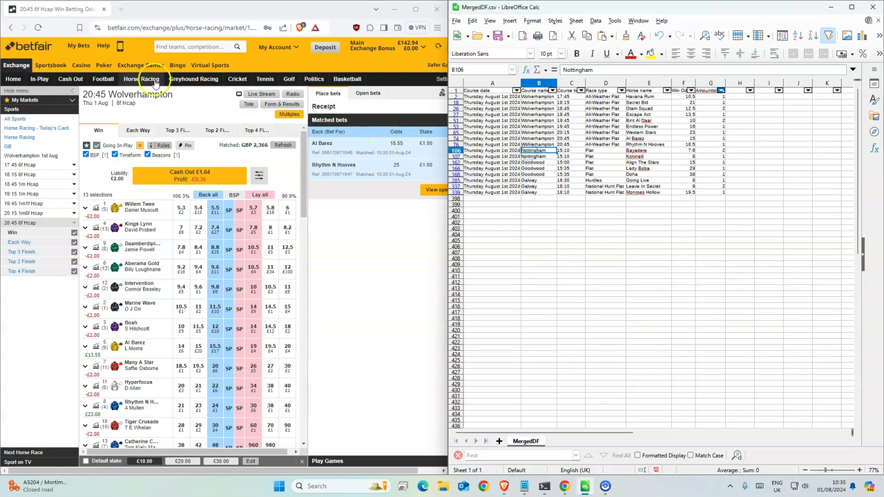
pyautogui.click(141, 78)
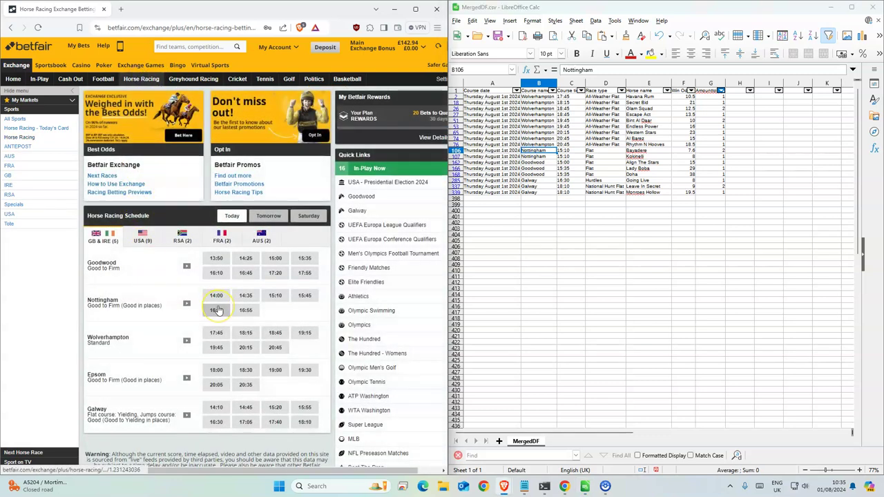
pyautogui.click(272, 296)
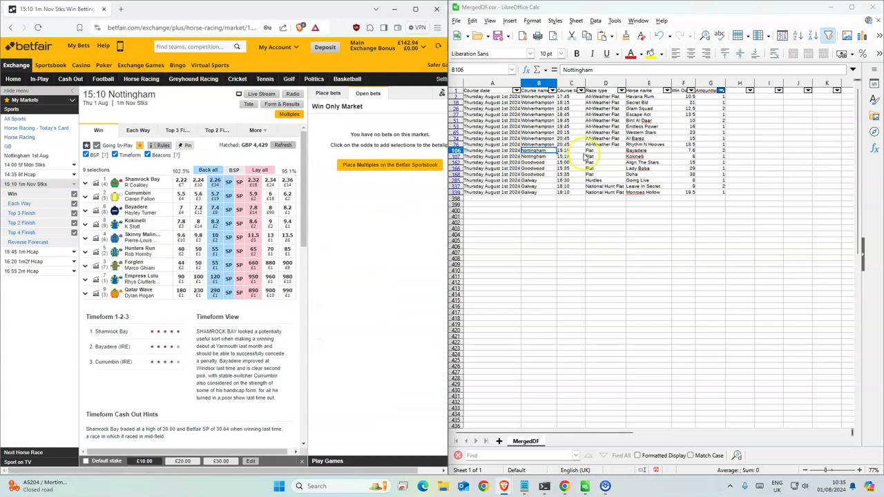
pyautogui.moveTo(563, 151); pyautogui.dragTo(665, 156)
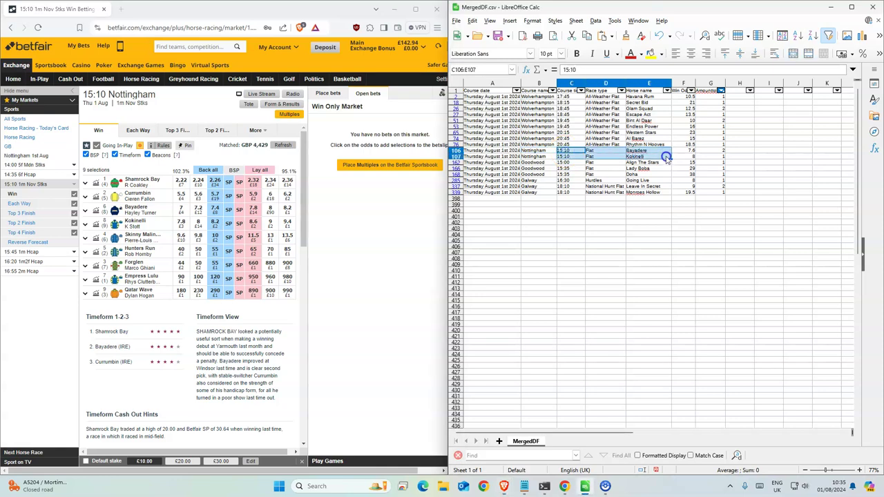
# Step: Place back bets of £2 on Bayadere at 7.6 and £1 on Kokinelli at 8.2, setting the unmatched bet to Take SP
pyautogui.click(214, 211)
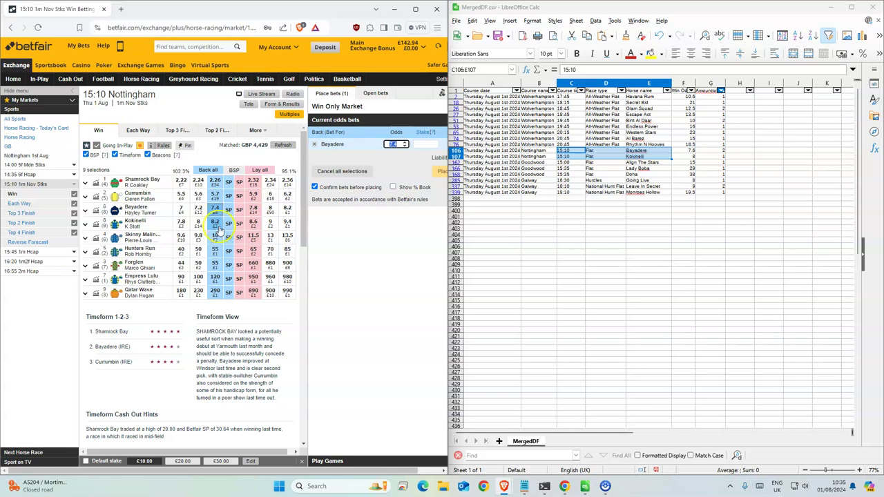
pyautogui.click(214, 223)
pyautogui.click(425, 144)
pyautogui.write('11')
pyautogui.click(423, 144)
pyautogui.click(397, 144)
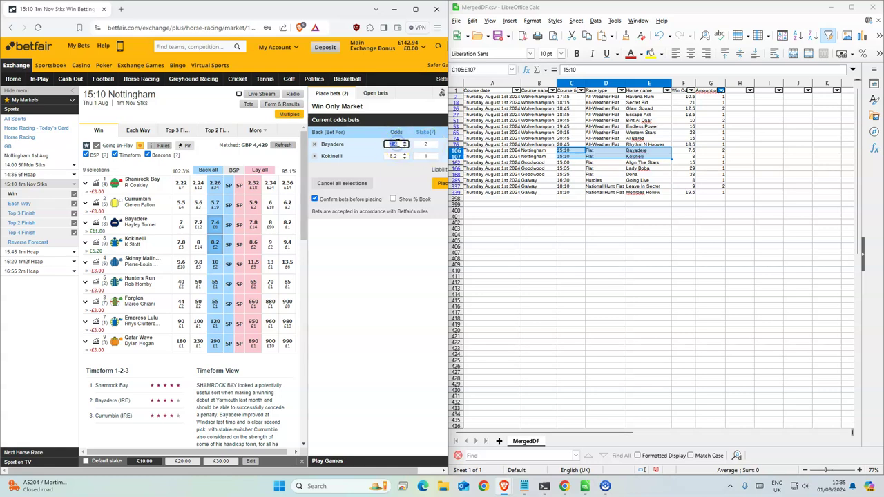
pyautogui.click(440, 183)
pyautogui.click(428, 194)
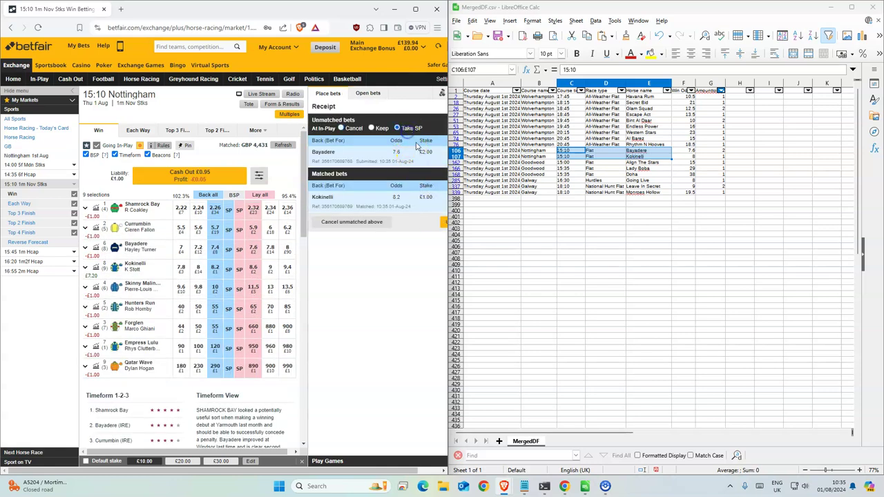
pyautogui.click(443, 220)
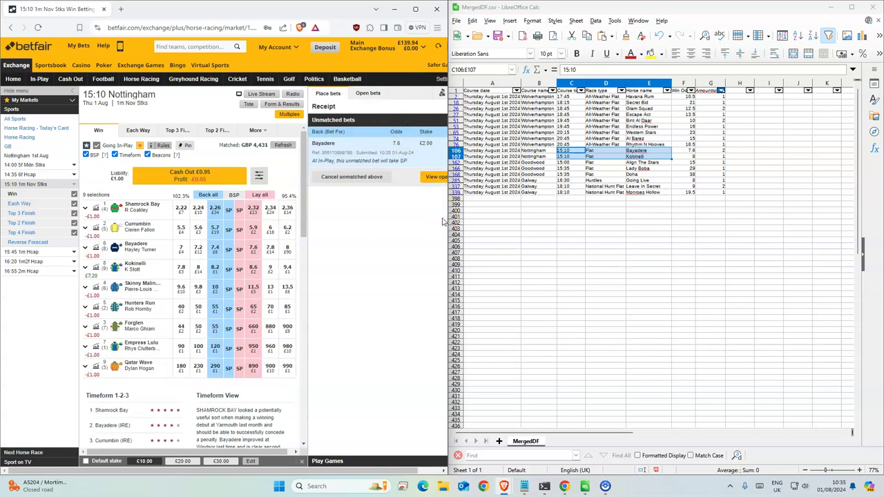
# Step: Place a £1 back bet on Align The Stars at 15 in the 15:00 Goodwood race
pyautogui.click(567, 163)
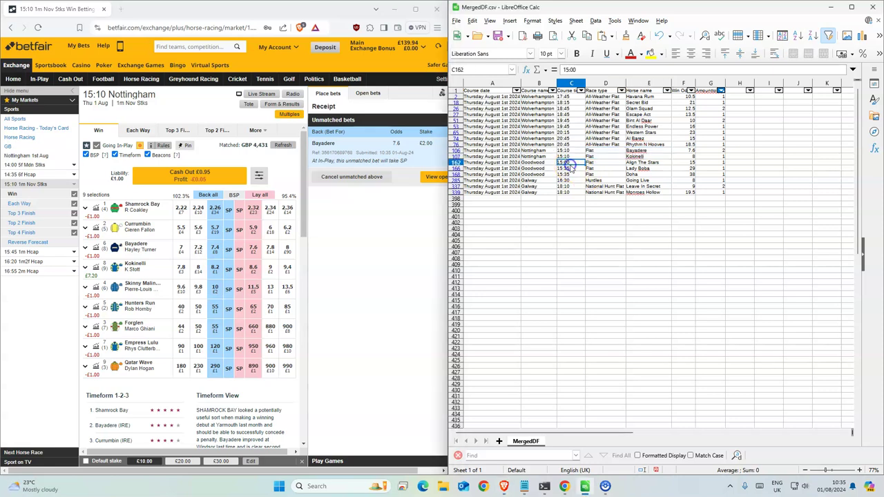
pyautogui.click(140, 78)
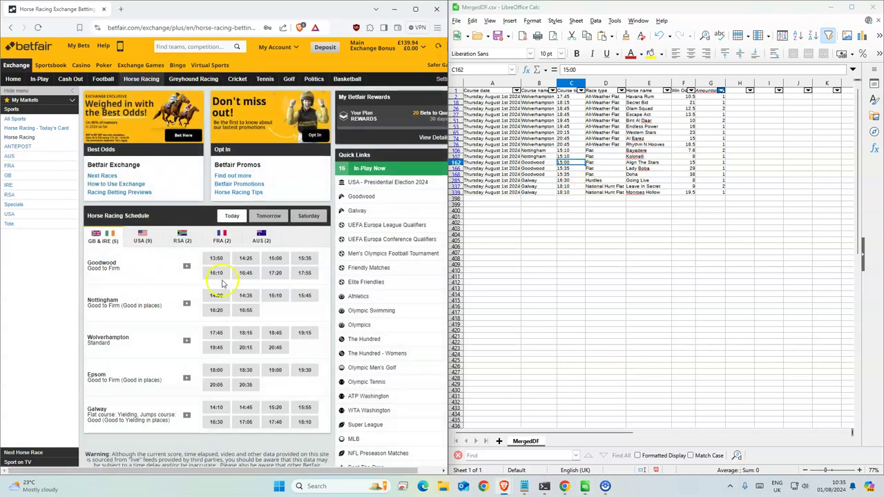
pyautogui.click(275, 258)
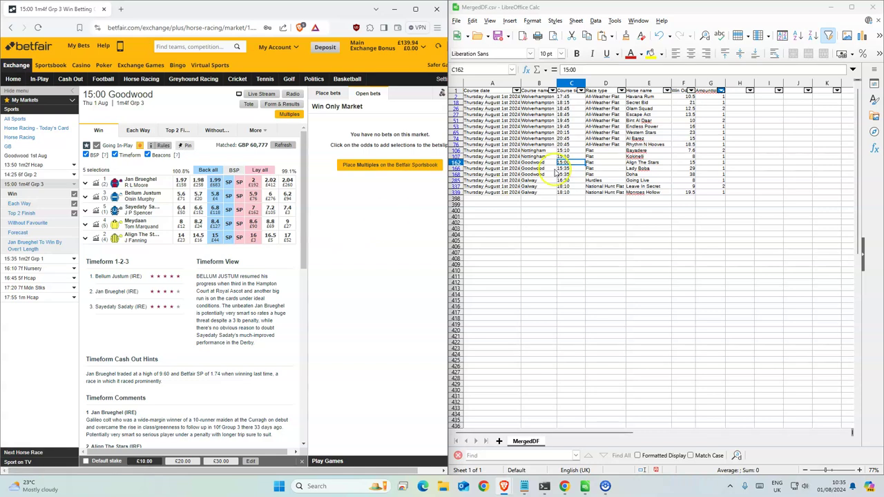
pyautogui.click(215, 237)
pyautogui.click(422, 144)
pyautogui.write('1')
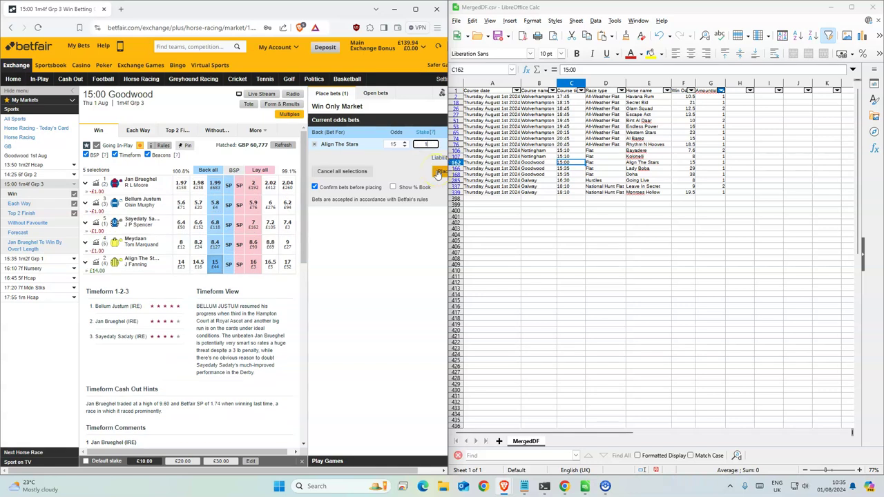
pyautogui.click(437, 172)
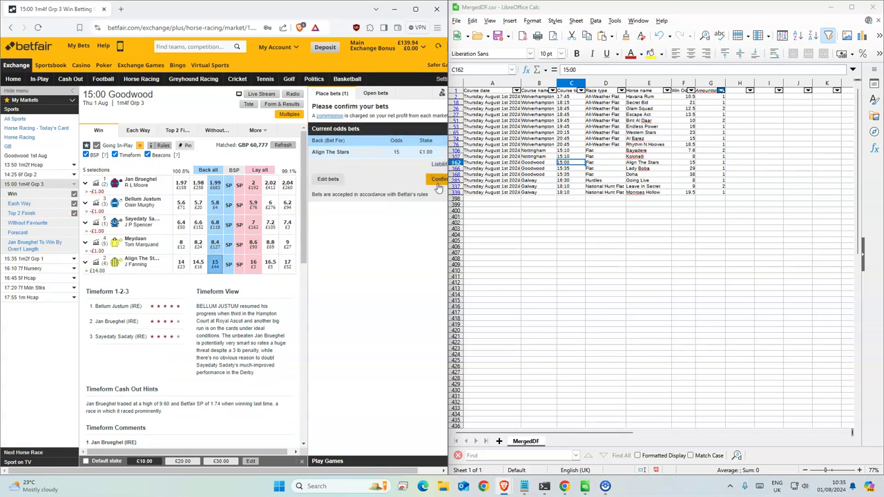
pyautogui.click(437, 183)
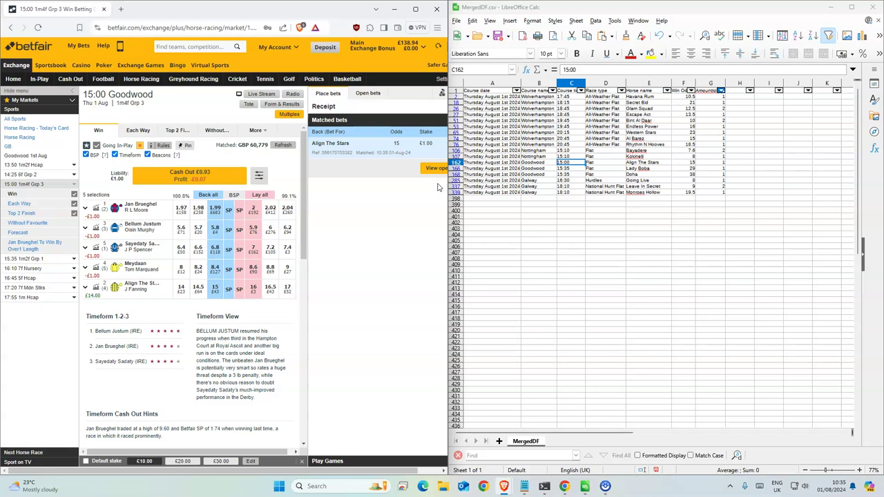
# Step: Open the 15:35 Goodwood race and add Doha at 38 and Lady Boba at 28 to the bet slip as back bets
pyautogui.moveTo(564, 168); pyautogui.dragTo(690, 175)
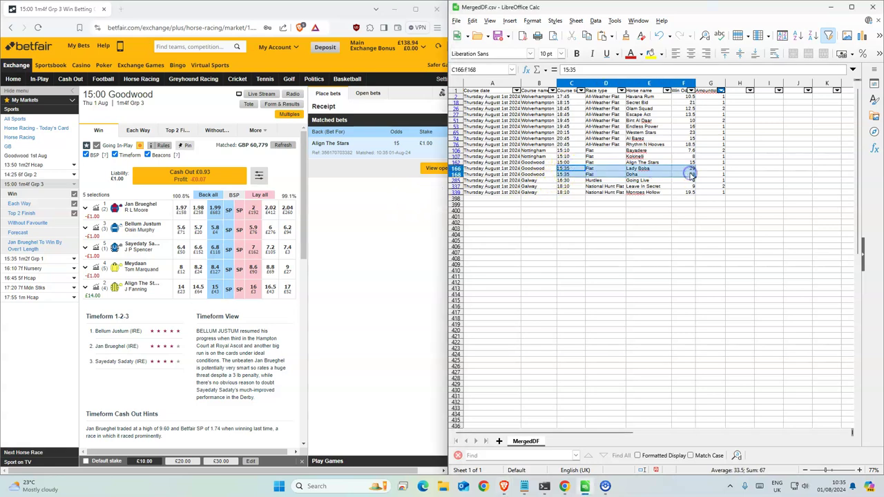
pyautogui.click(63, 247)
pyautogui.click(28, 258)
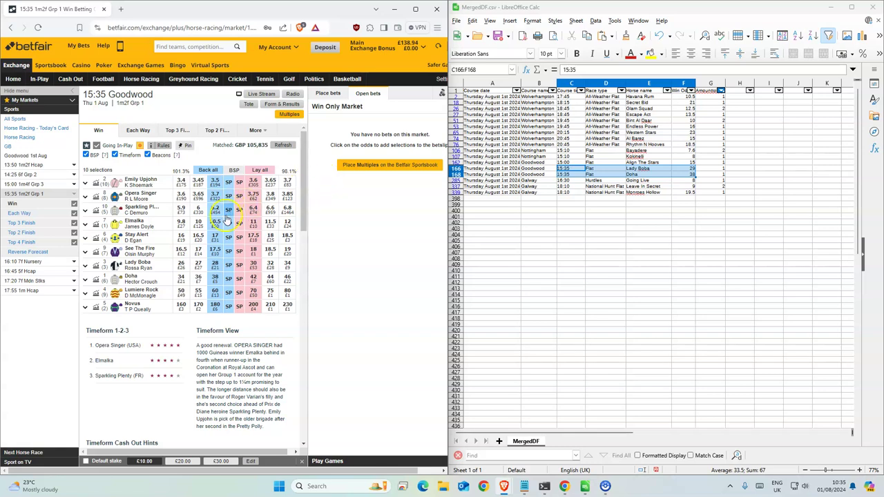
pyautogui.click(212, 259)
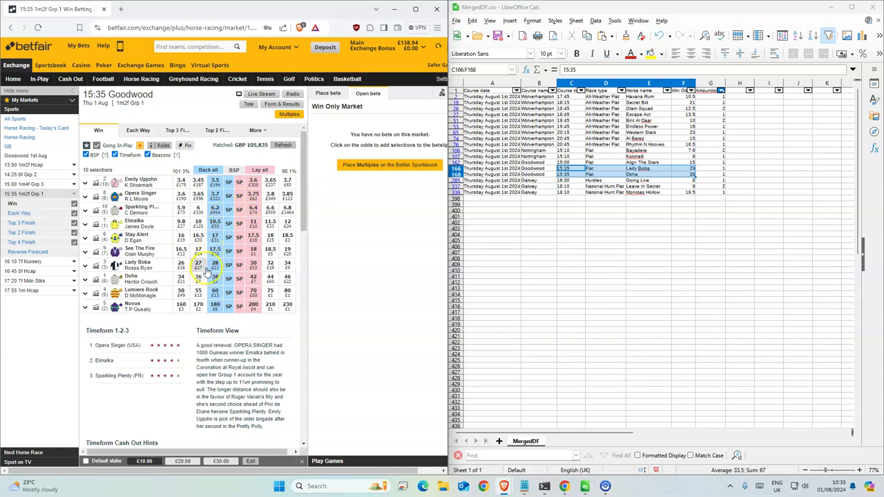
pyautogui.click(214, 278)
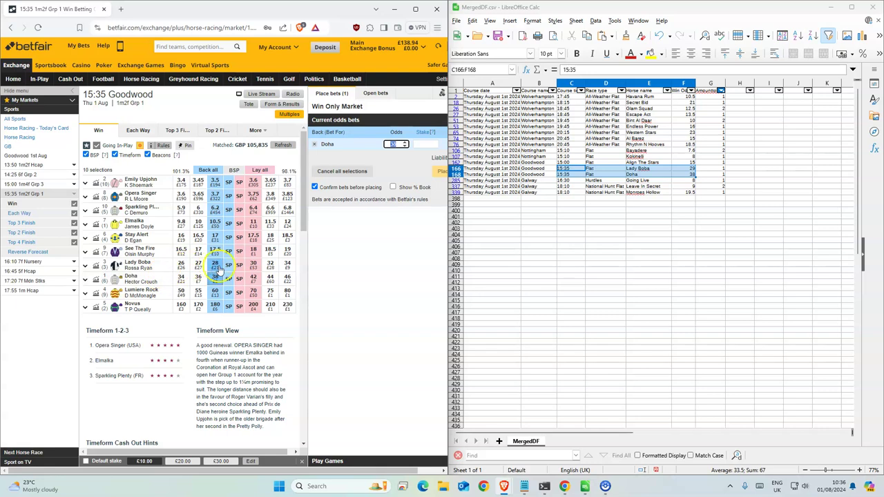
pyautogui.click(214, 265)
# Step: Stake £1 each on Lady Boba and Doha, and place and confirm both bets
pyautogui.click(417, 148)
pyautogui.write('1')
pyautogui.click(421, 156)
pyautogui.write('1')
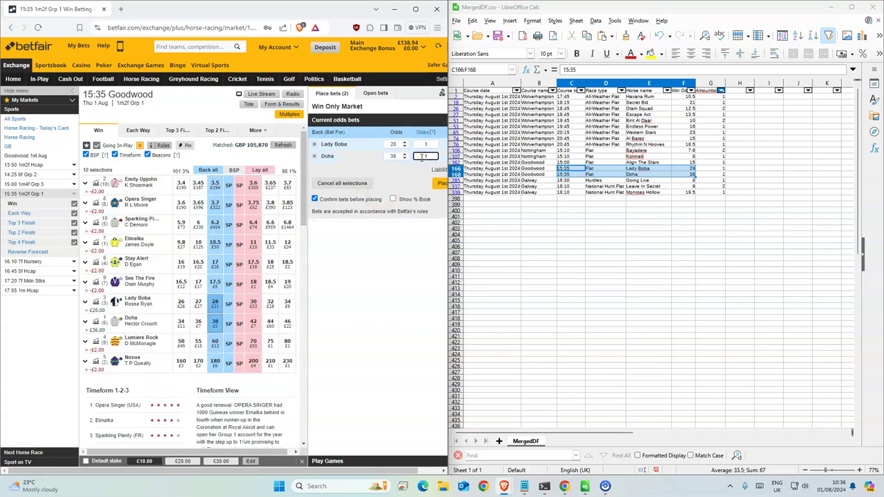
pyautogui.click(432, 183)
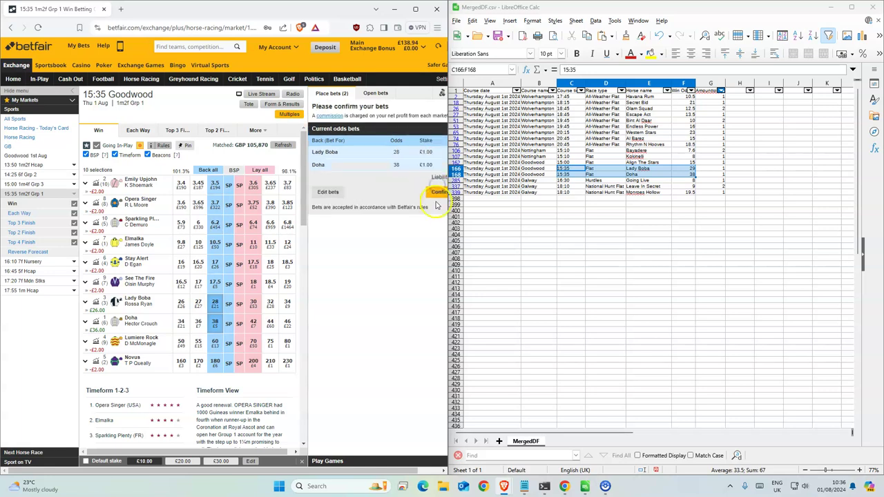
pyautogui.click(436, 193)
pyautogui.click(423, 215)
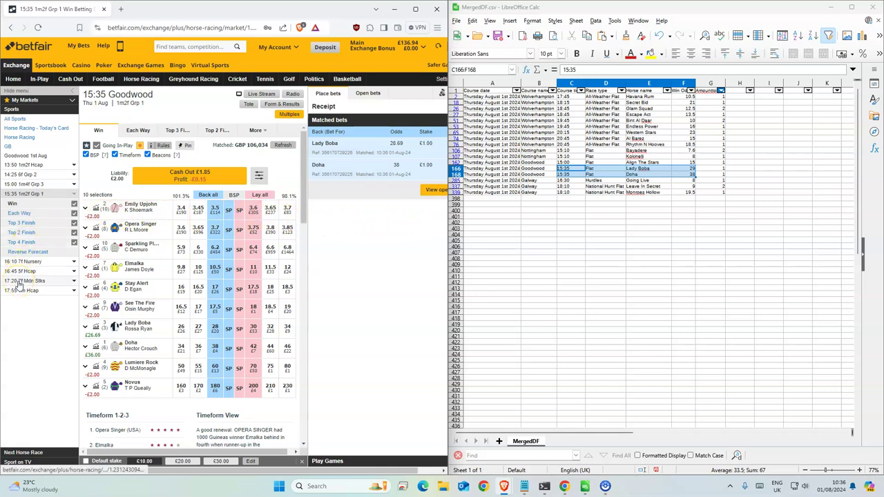
# Step: Place a £1 back bet on Going Live at 9.6 in the 16:30 Galway race
pyautogui.click(138, 79)
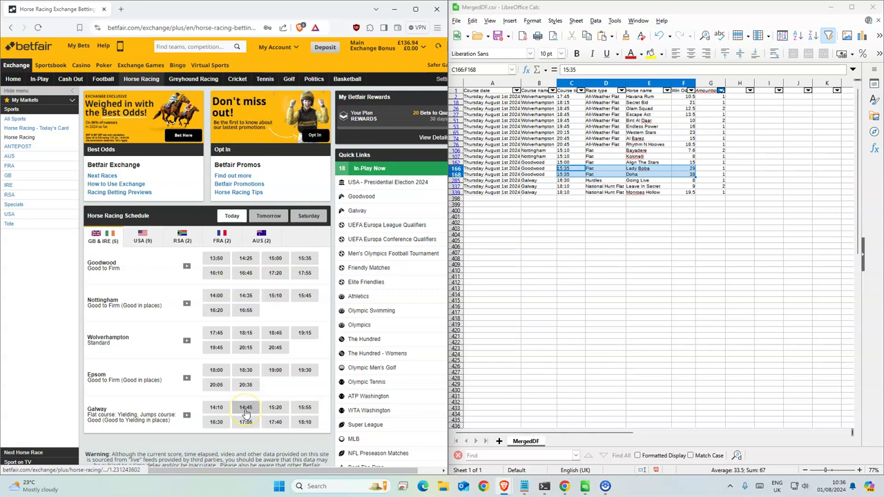
pyautogui.click(216, 422)
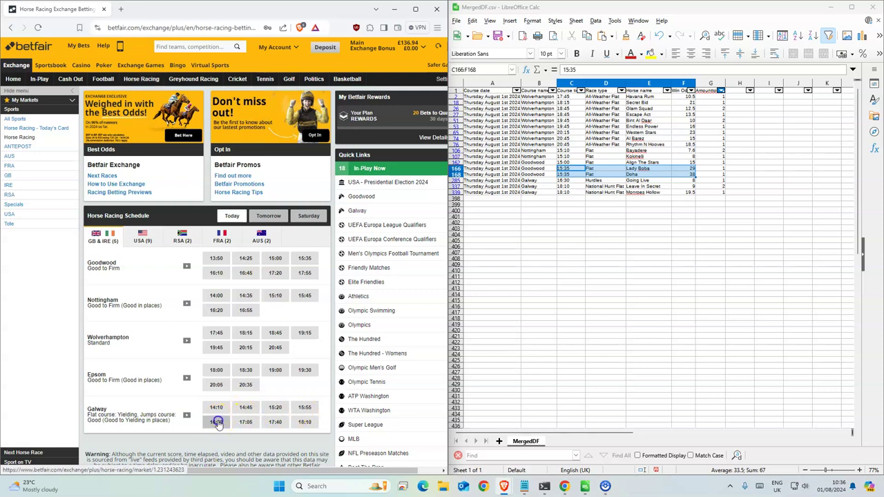
pyautogui.click(638, 181)
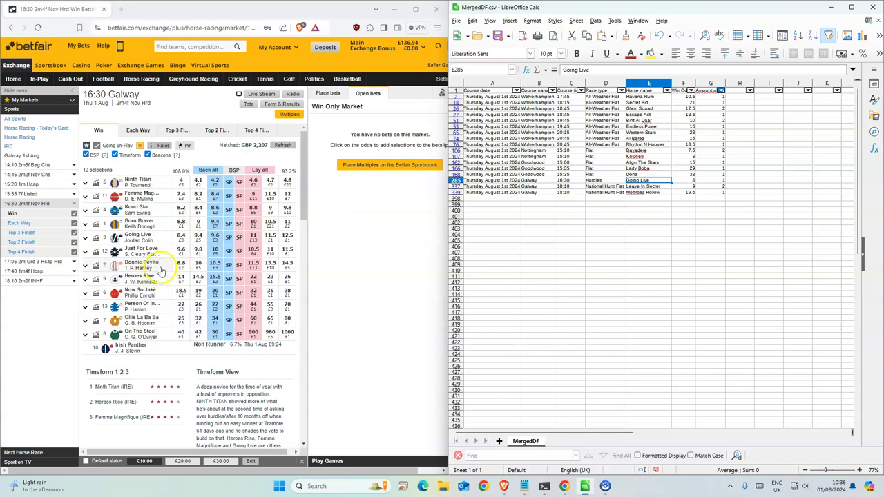
pyautogui.click(215, 237)
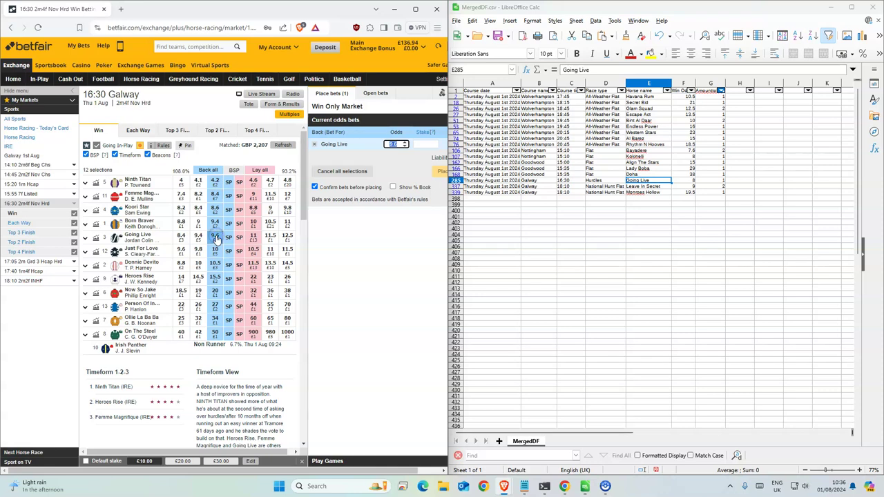
pyautogui.click(442, 171)
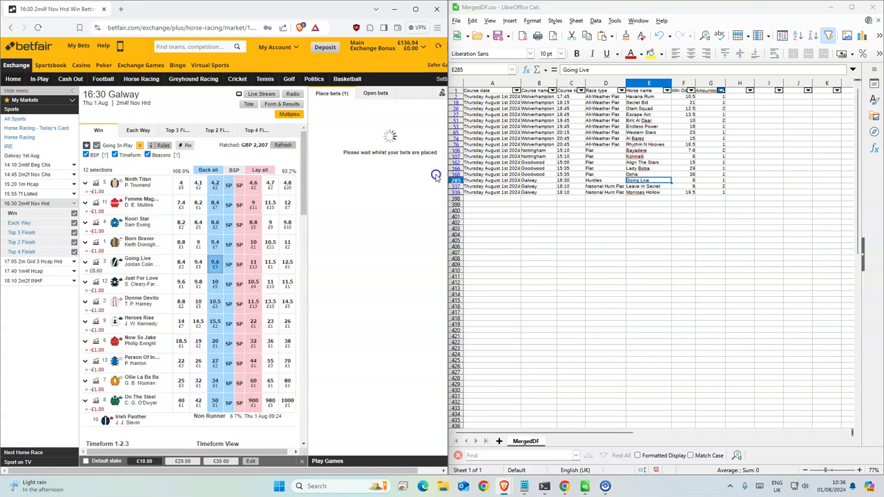
# Step: Place £1 back bets on Leave In Secret at 12 and Monroes Hollow at 27 in the 18:10 Galway race
pyautogui.moveTo(570, 186); pyautogui.dragTo(664, 194)
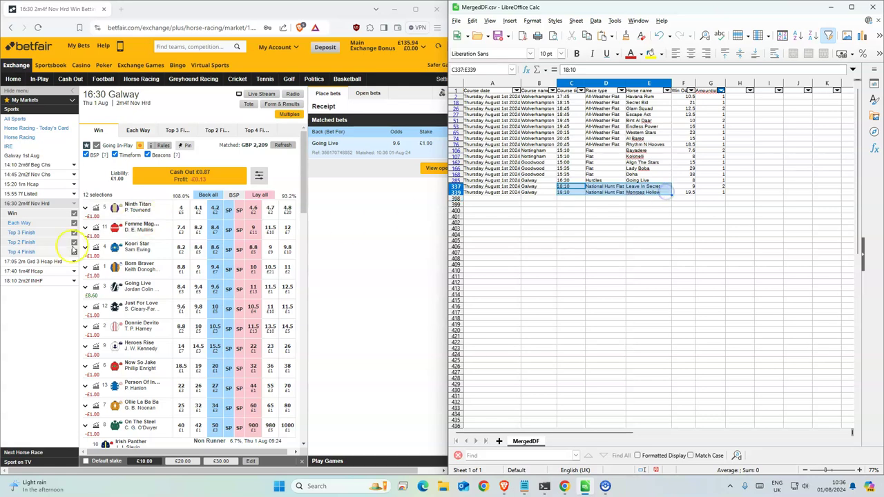
pyautogui.click(15, 281)
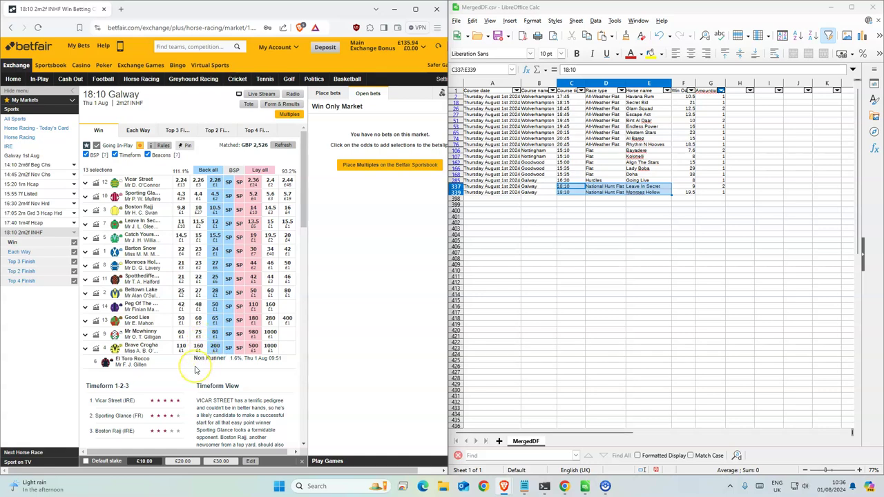
pyautogui.click(216, 224)
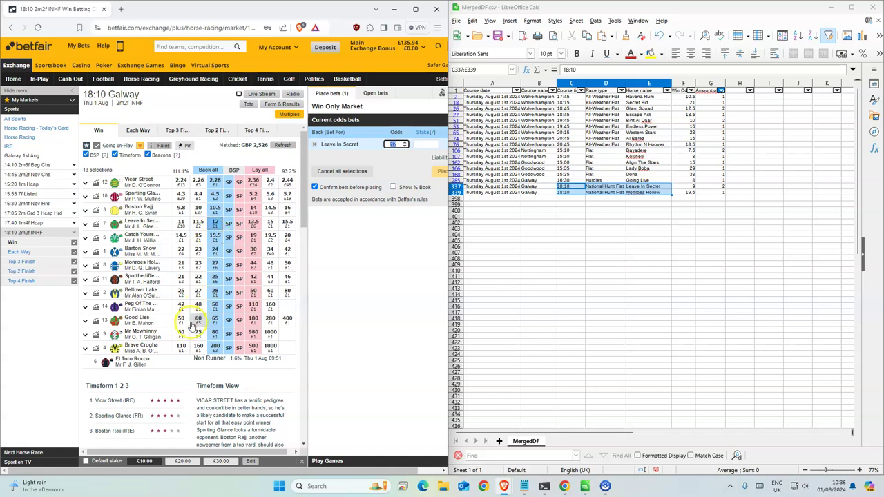
pyautogui.click(215, 265)
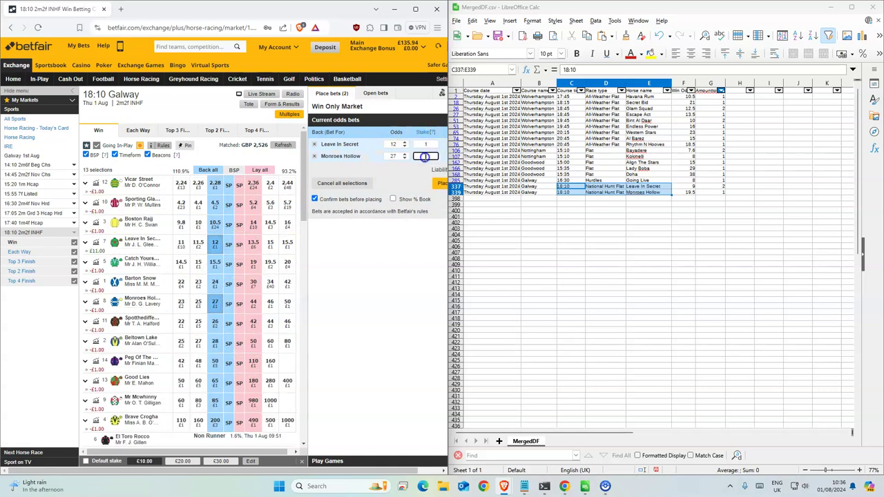
pyautogui.click(441, 183)
pyautogui.click(440, 191)
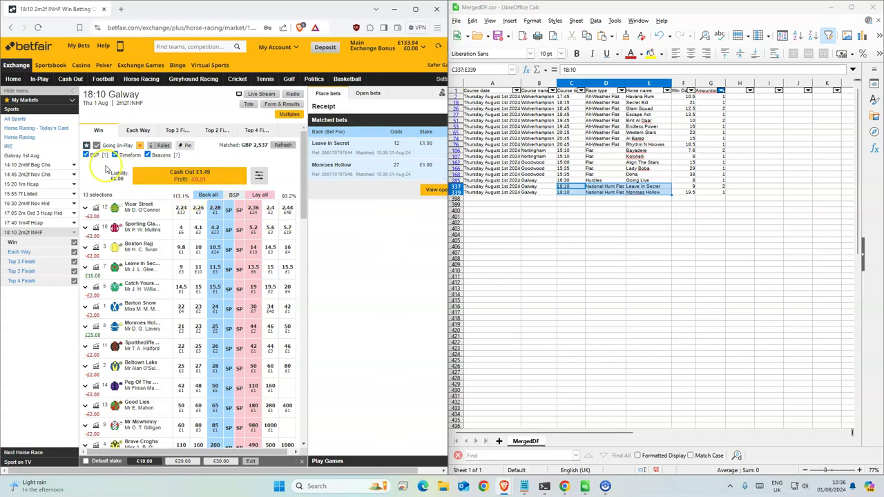
# Step: Undo the column deletions, sorting and filtering in the MergedDF sheet to restore the full list of runners
pyautogui.click(720, 144)
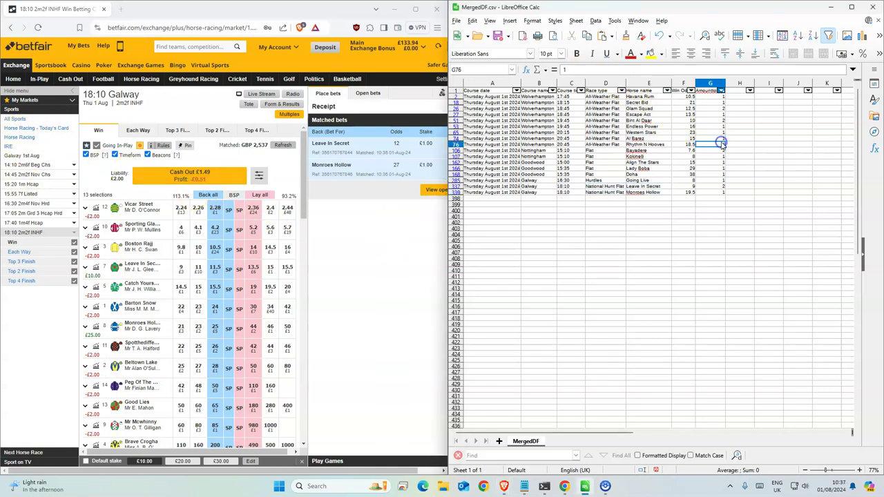
pyautogui.hotkey('ctrl', 'z')
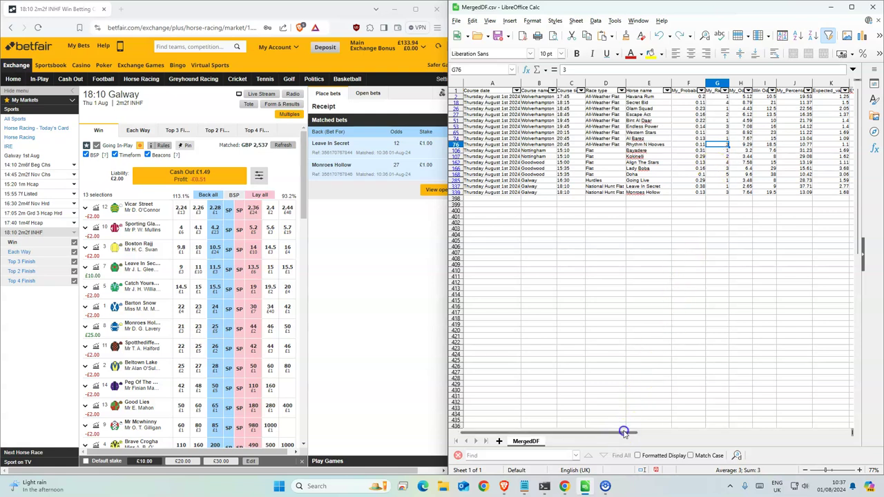
pyautogui.moveTo(625, 433); pyautogui.dragTo(725, 432)
pyautogui.hotkey('ctrl', 'a')
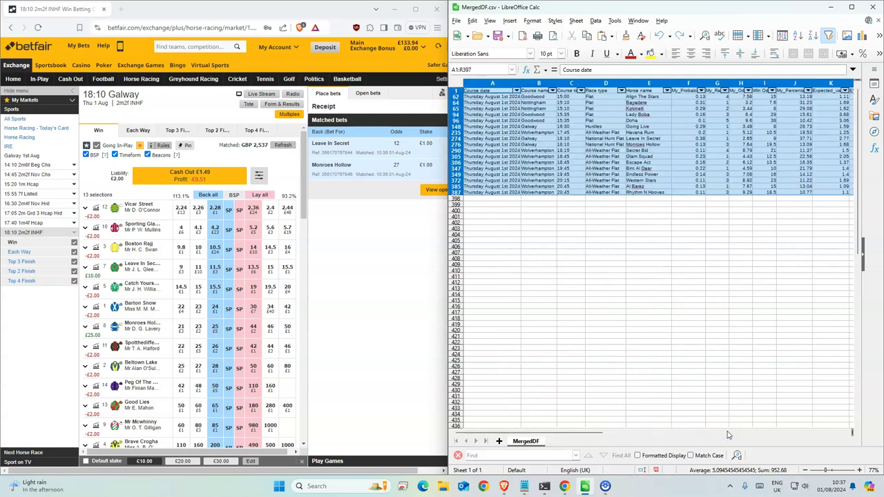
pyautogui.click(693, 268)
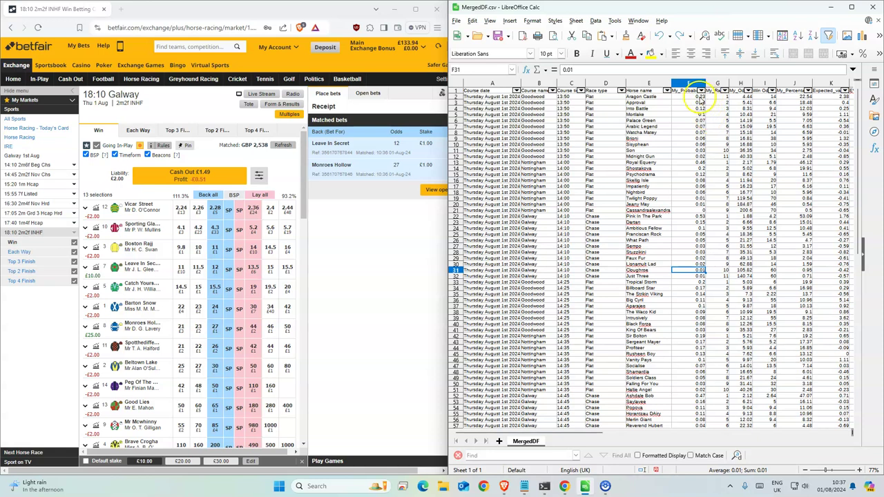
# Step: Examine the probability, odds, rank and expected value of the first horses in the 13:50 Goodwood race in the MergedDF sheet
pyautogui.click(693, 96)
pyautogui.moveTo(693, 96); pyautogui.dragTo(689, 107)
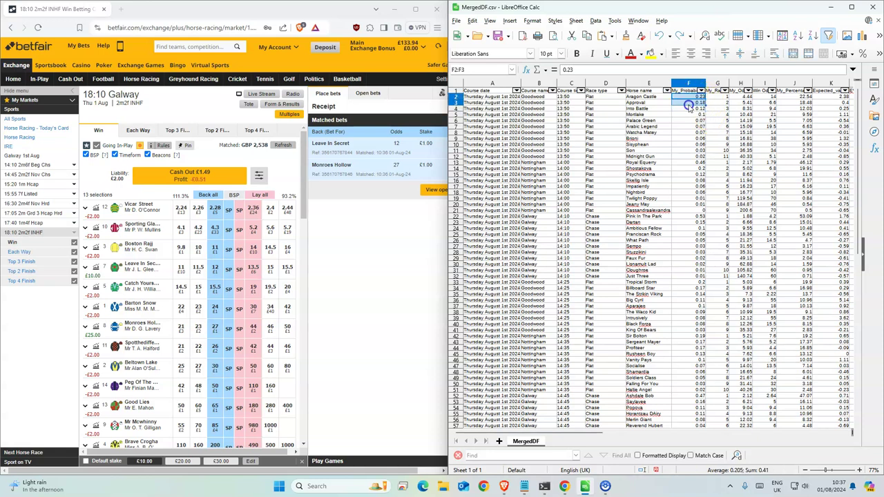
pyautogui.moveTo(827, 97); pyautogui.dragTo(832, 108)
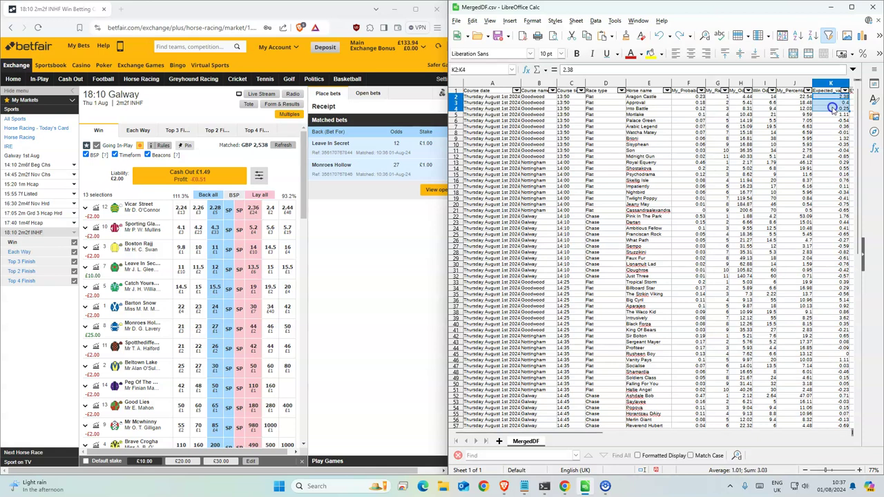
pyautogui.click(825, 98)
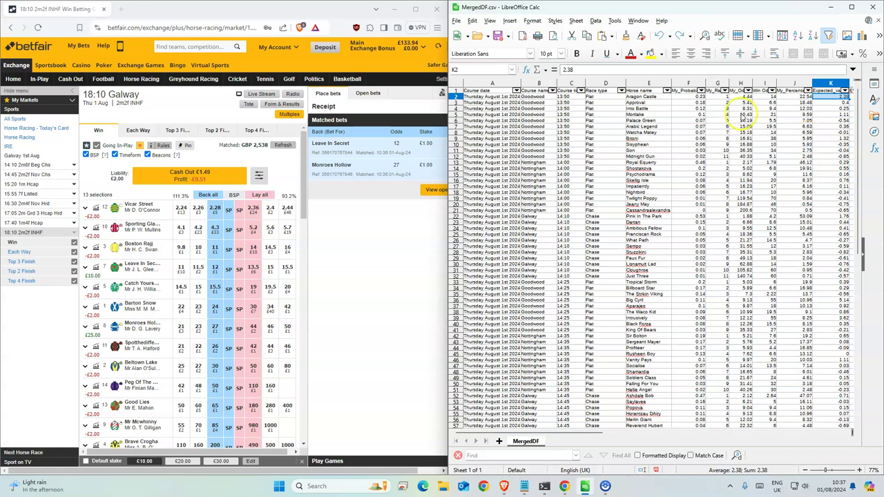
pyautogui.click(734, 110)
pyautogui.click(719, 97)
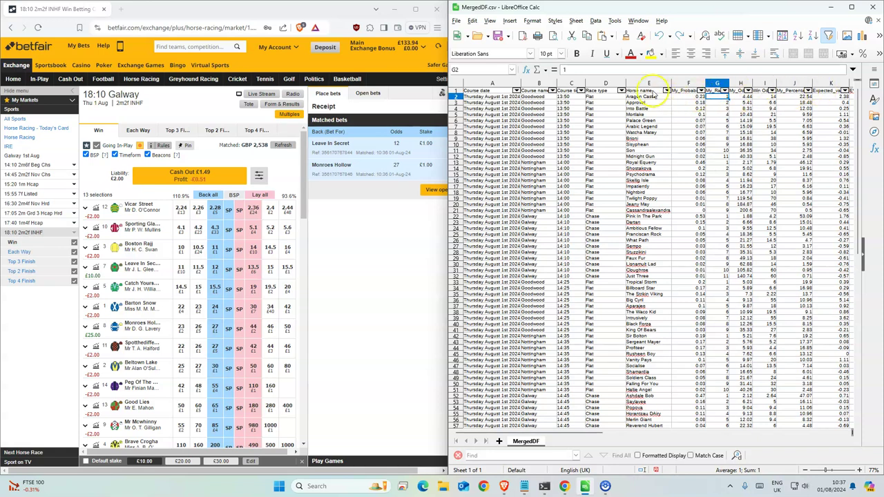
pyautogui.click(828, 97)
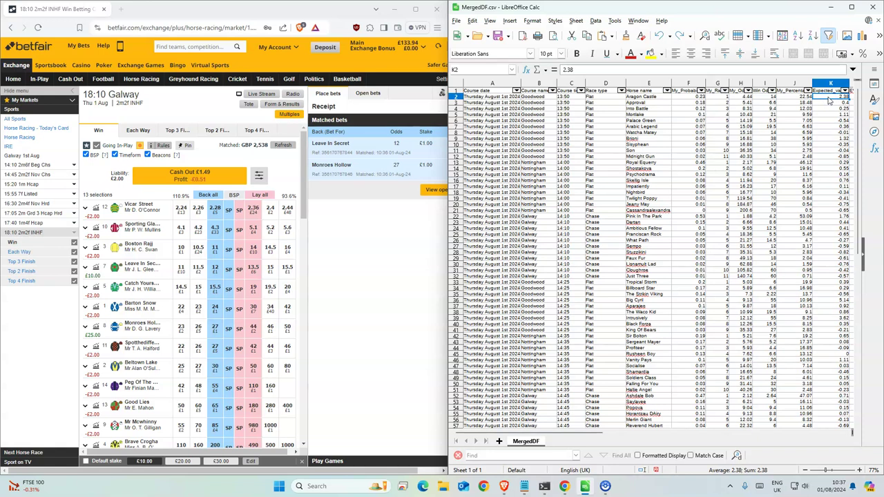